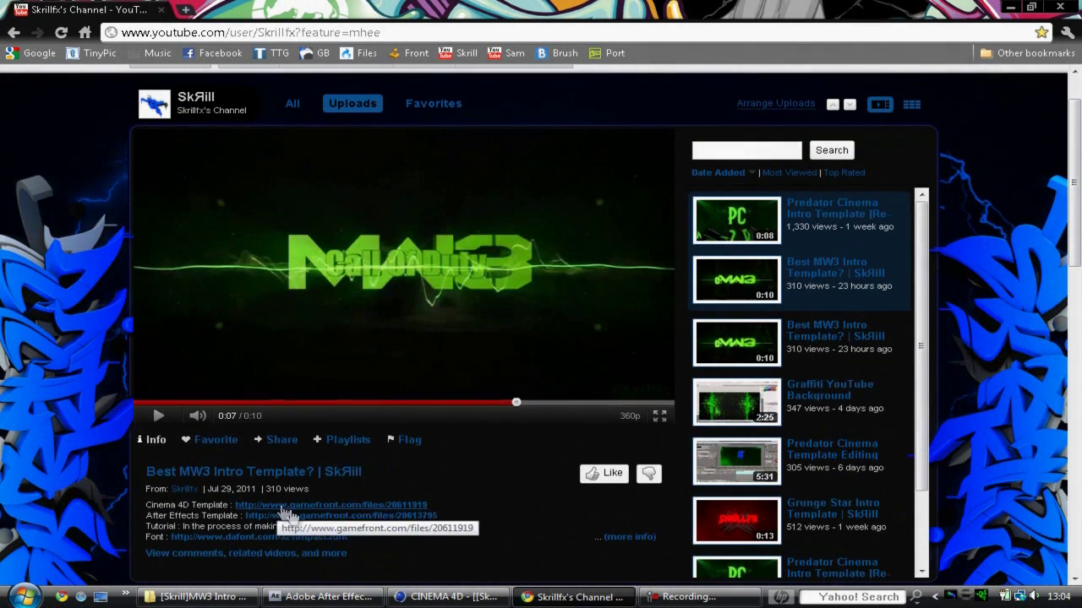
# Highlight the After Effects template link and expand the full video description.
pyautogui.moveTo(292, 528); pyautogui.dragTo(179, 516)
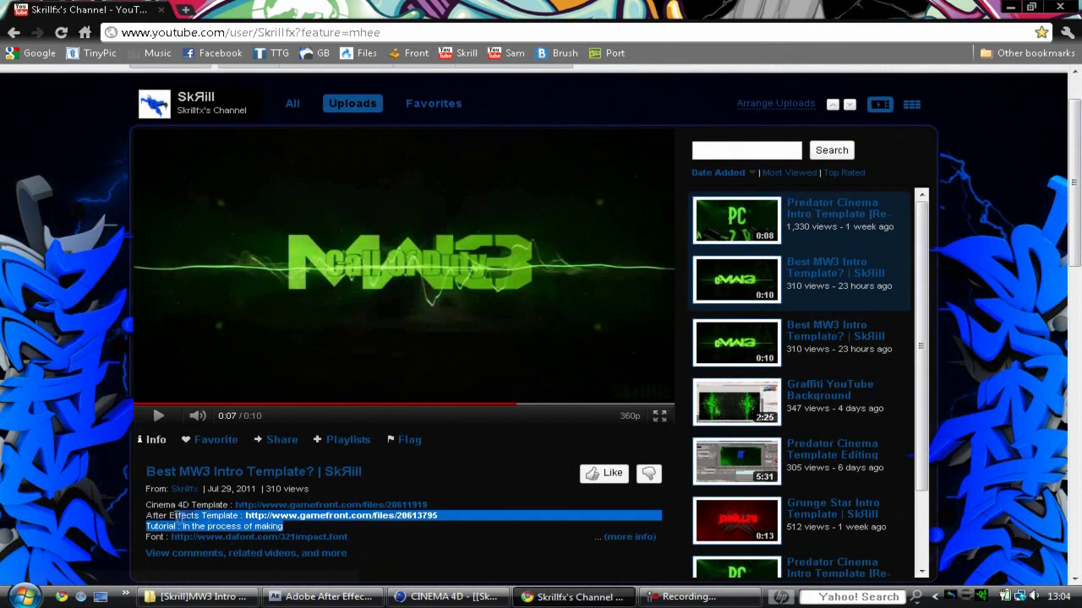
pyautogui.click(507, 544)
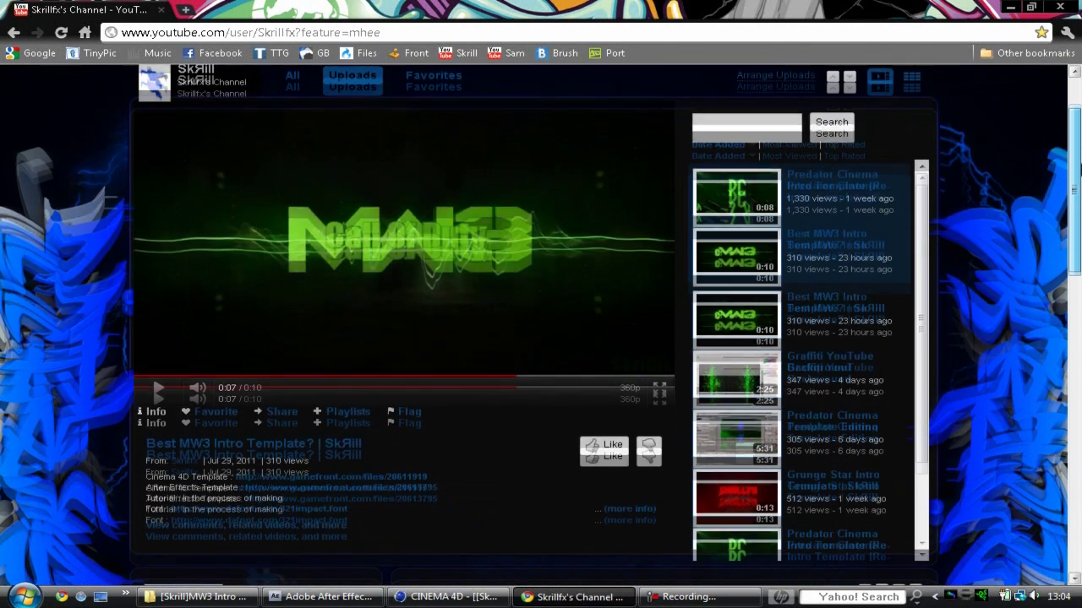
pyautogui.scroll(-1, 744, 482)
pyautogui.click(624, 509)
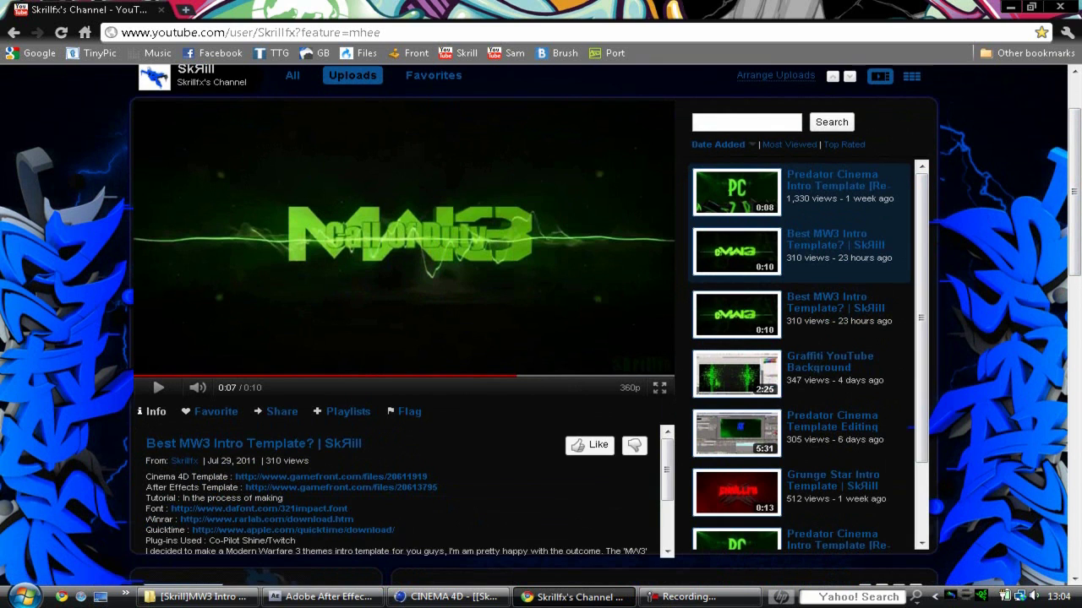
pyautogui.scroll(-1, 1079, 175)
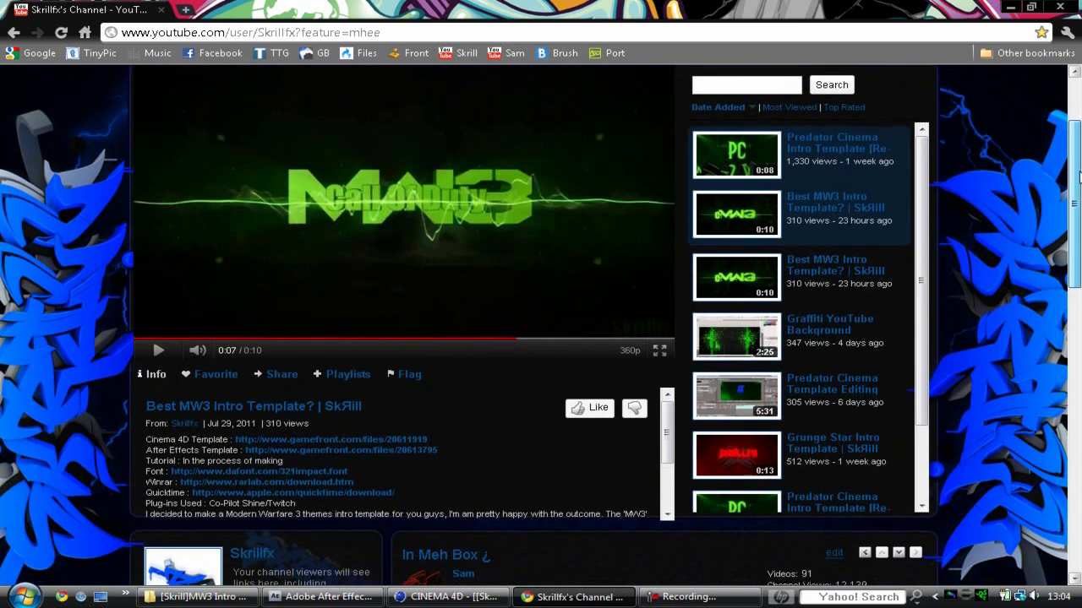
# Highlight the template download links and the names of the plug-ins used.
pyautogui.moveTo(435, 451); pyautogui.dragTo(263, 439)
pyautogui.click(434, 450)
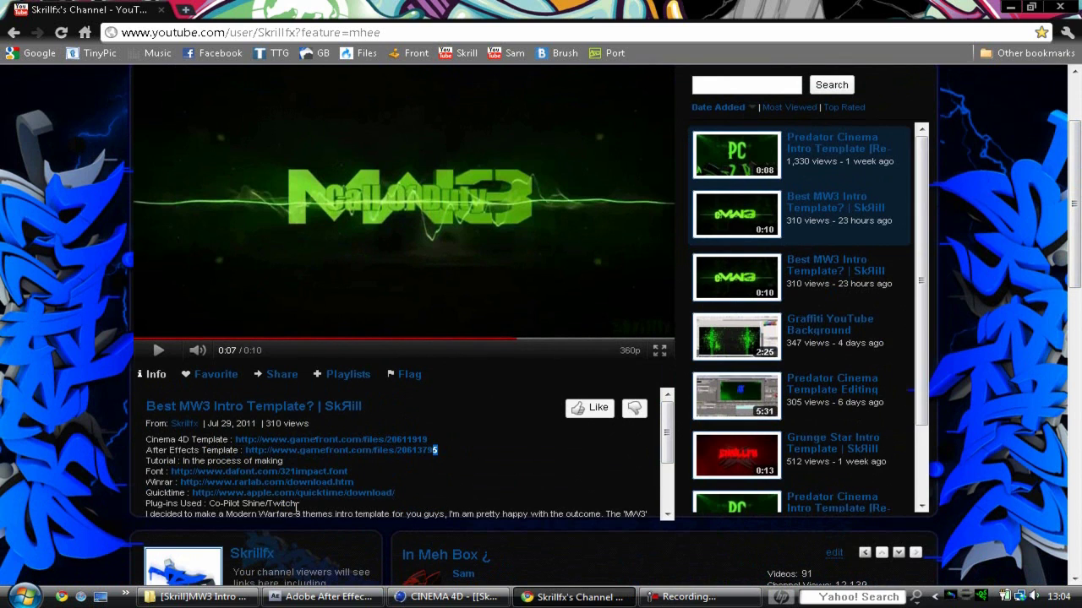
pyautogui.moveTo(275, 503); pyautogui.dragTo(223, 503)
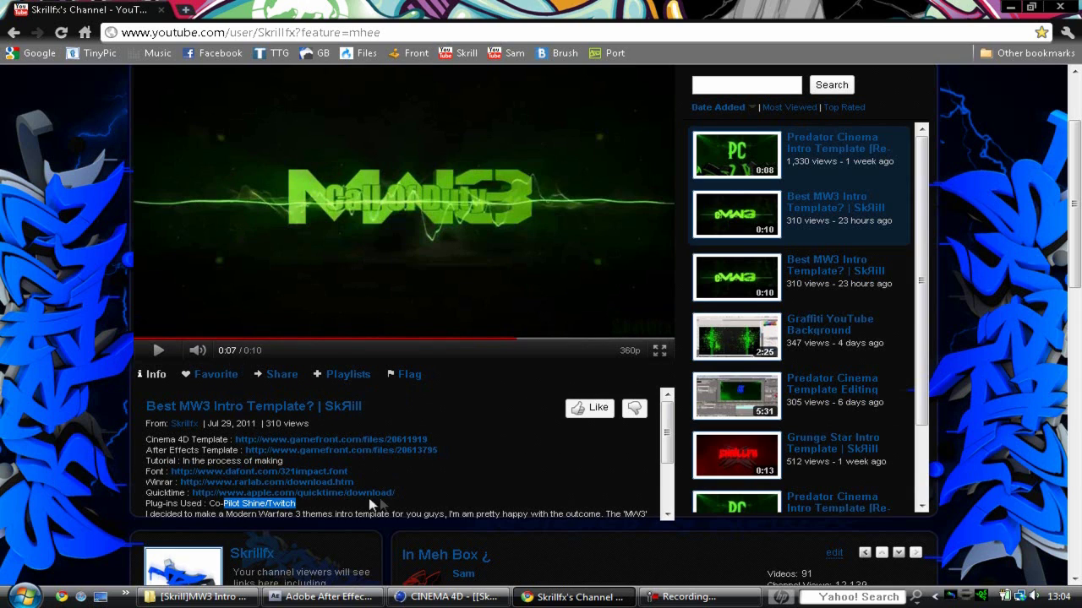
pyautogui.click(322, 509)
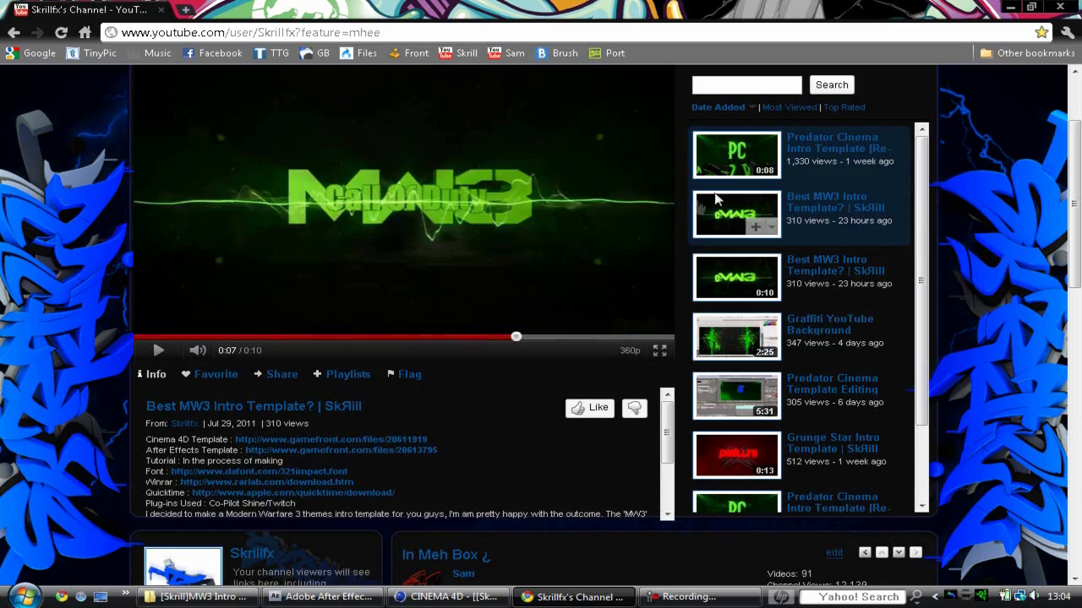
# Close Chrome and open the MW3 Intro Template project in Cinema 4D.
pyautogui.click(1059, 7)
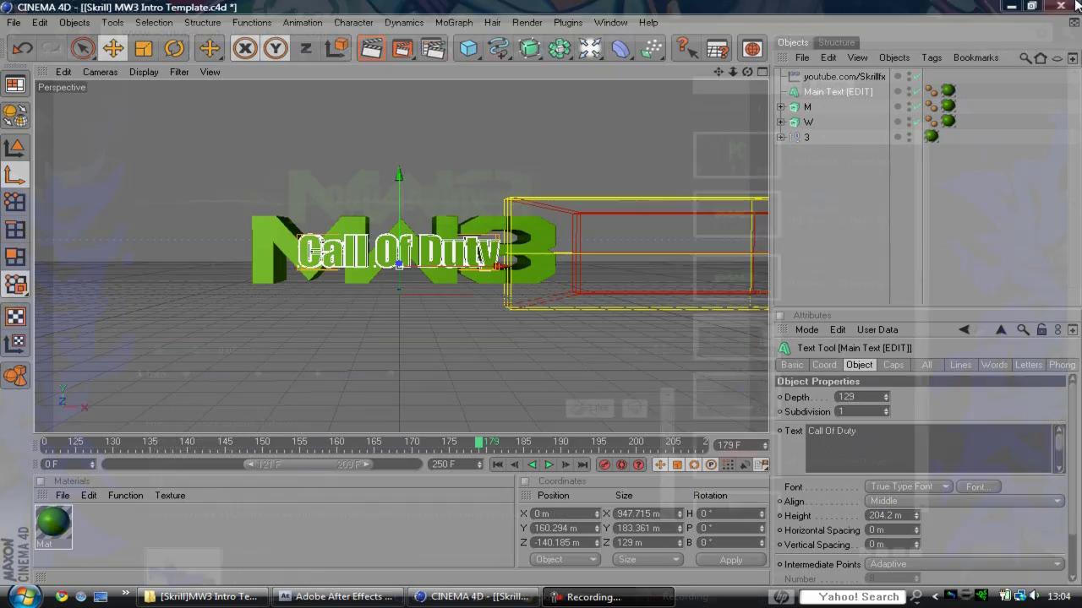
pyautogui.click(1005, 6)
pyautogui.doubleClick(85, 463)
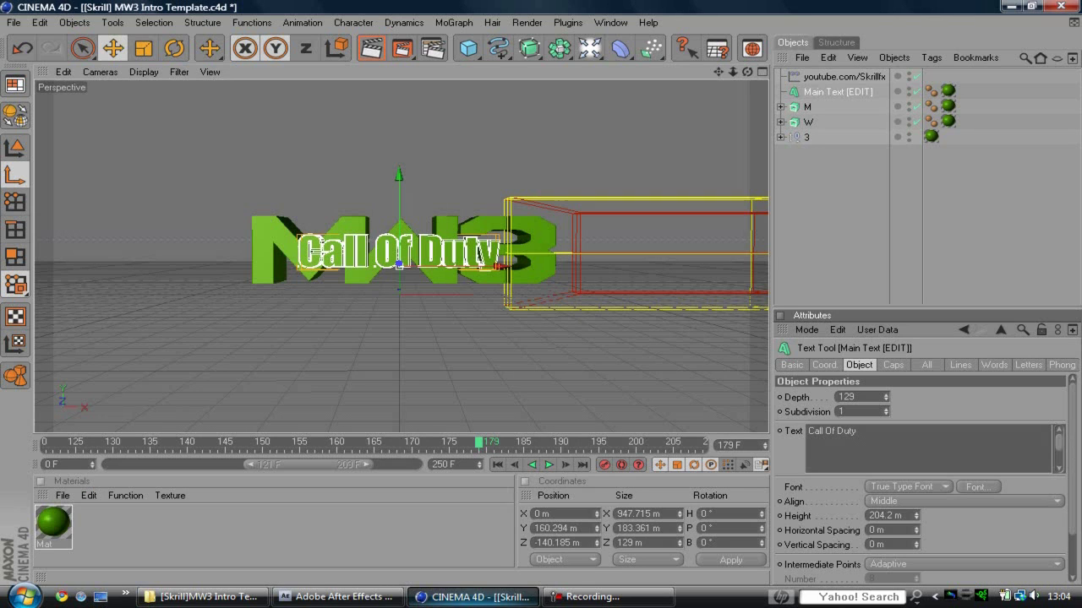
# Scrub the animation back and return to frame 179, then select the M, W and 3 logo objects.
pyautogui.moveTo(480, 448); pyautogui.dragTo(366, 447)
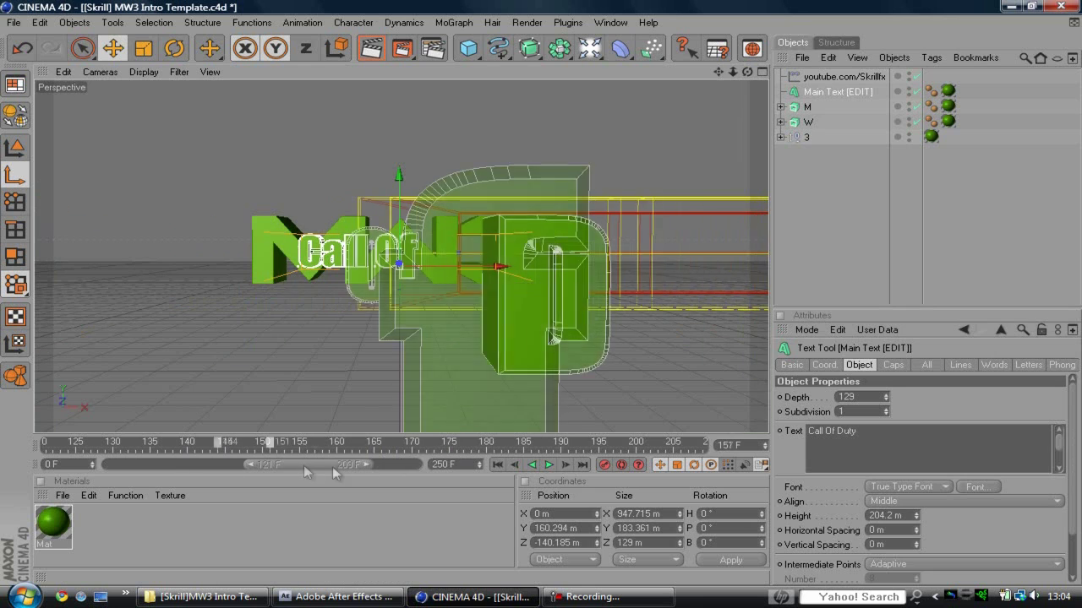
pyautogui.moveTo(303, 445); pyautogui.dragTo(480, 445)
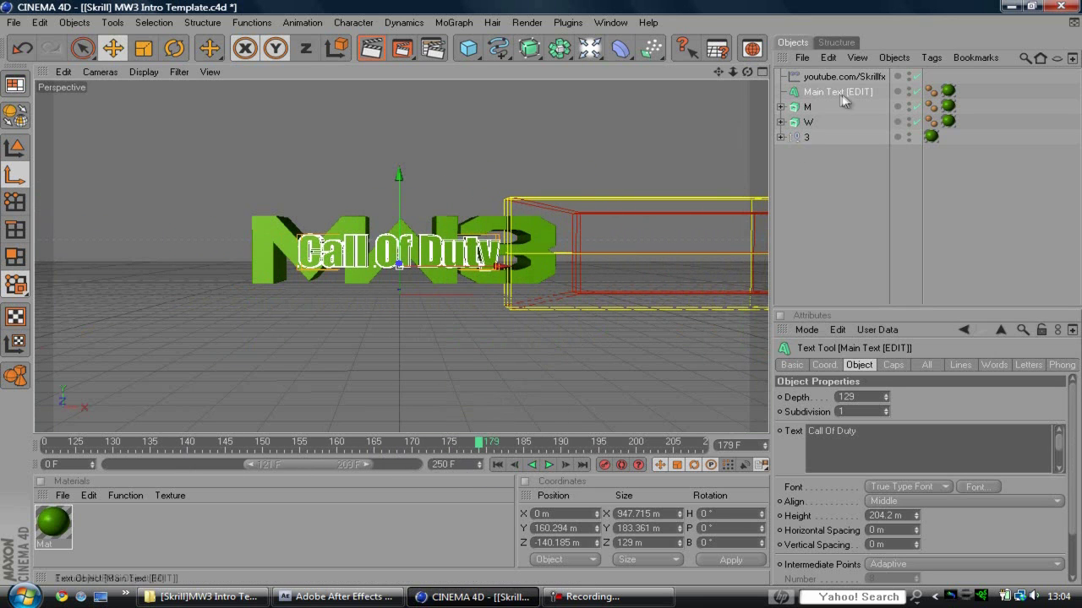
pyautogui.moveTo(818, 107)
pyautogui.mouseDown()
pyautogui.moveTo(801, 197)
pyautogui.moveTo(824, 156)
pyautogui.mouseUp()
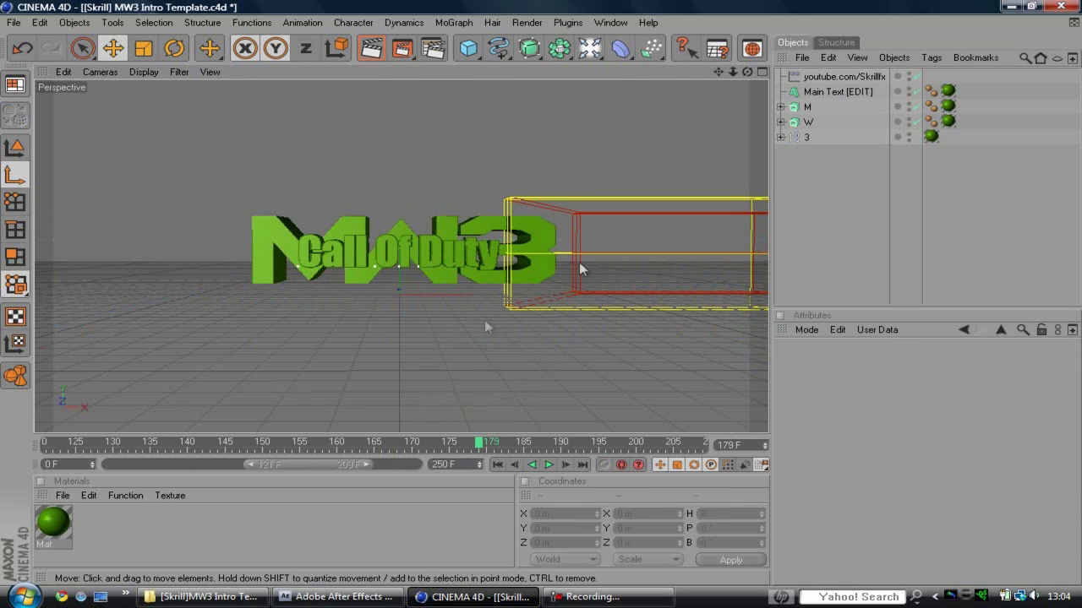
pyautogui.click(808, 123)
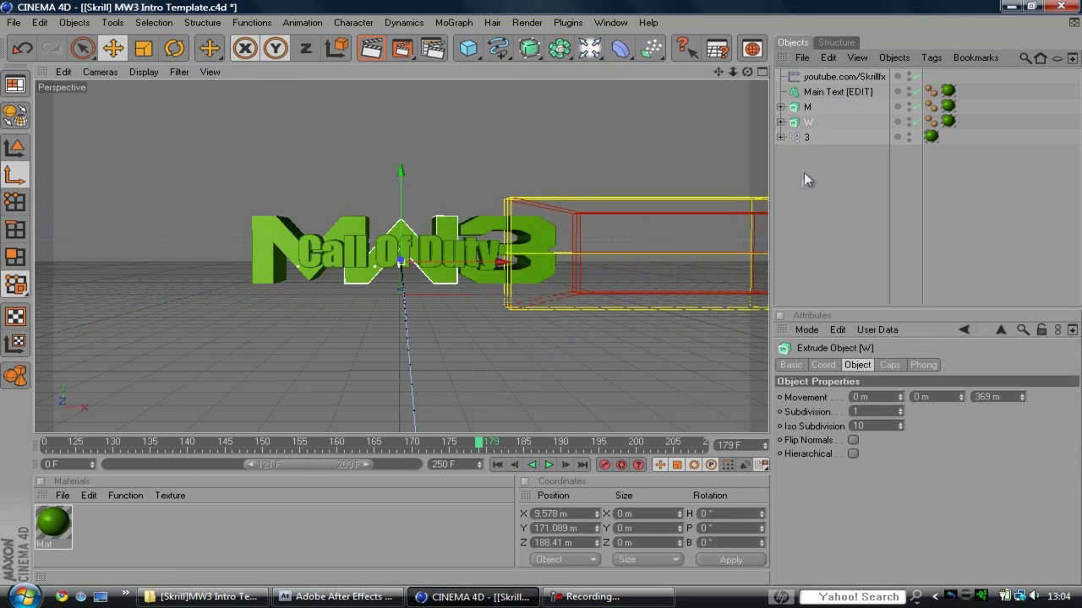
# Change the Main Text object's wording from Call Of Duty to Skrill FX.
pyautogui.click(806, 92)
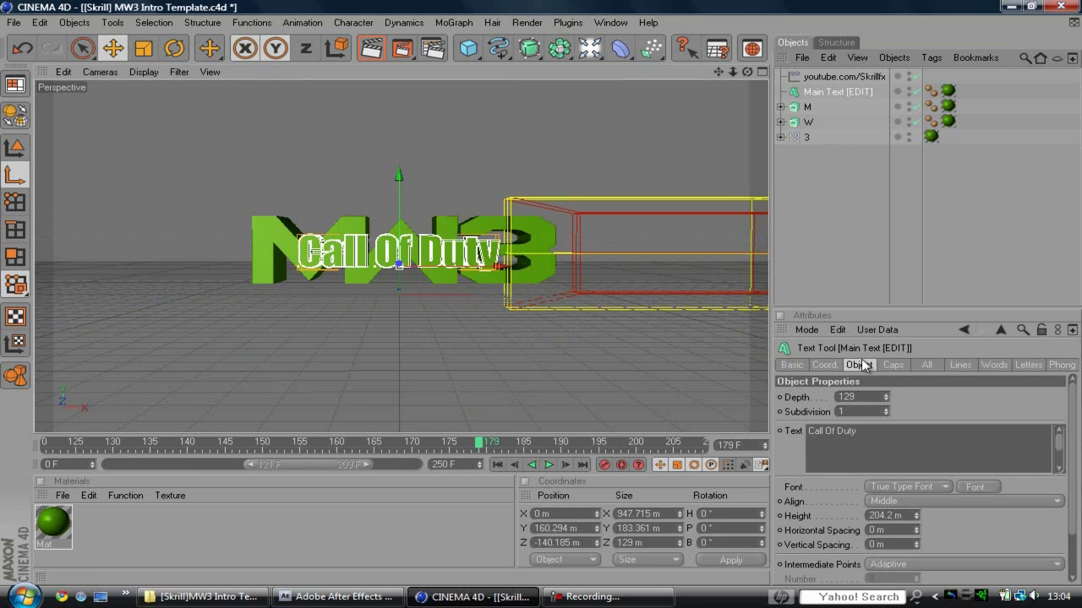
pyautogui.moveTo(879, 431); pyautogui.dragTo(807, 431)
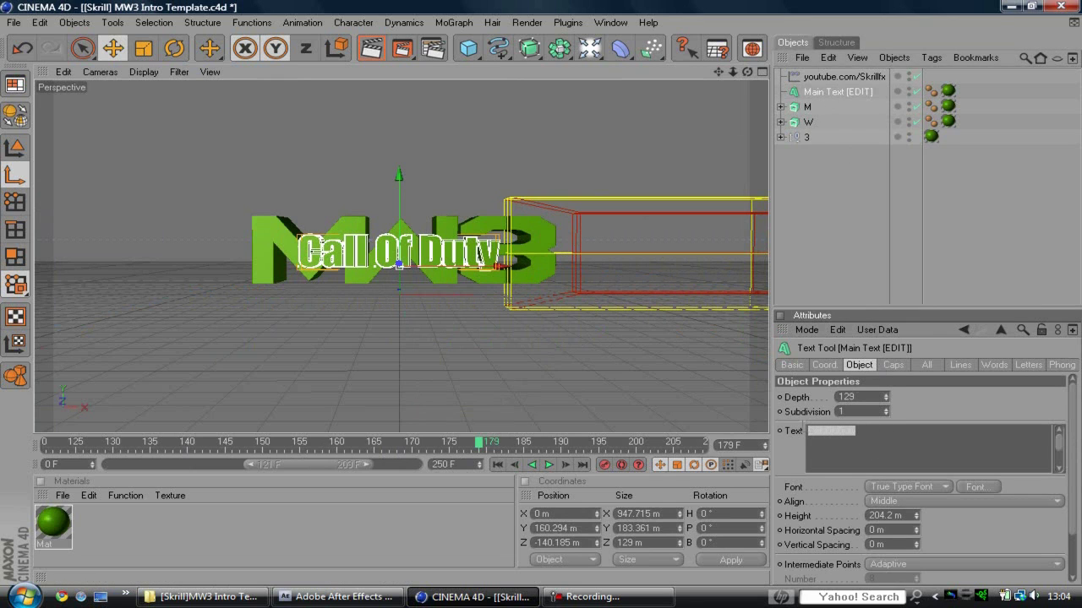
pyautogui.press('BackSpace')
pyautogui.click(536, 364)
# Scrub the timeline to preview the Skrill FX animation up to frame 198.
pyautogui.click(494, 448)
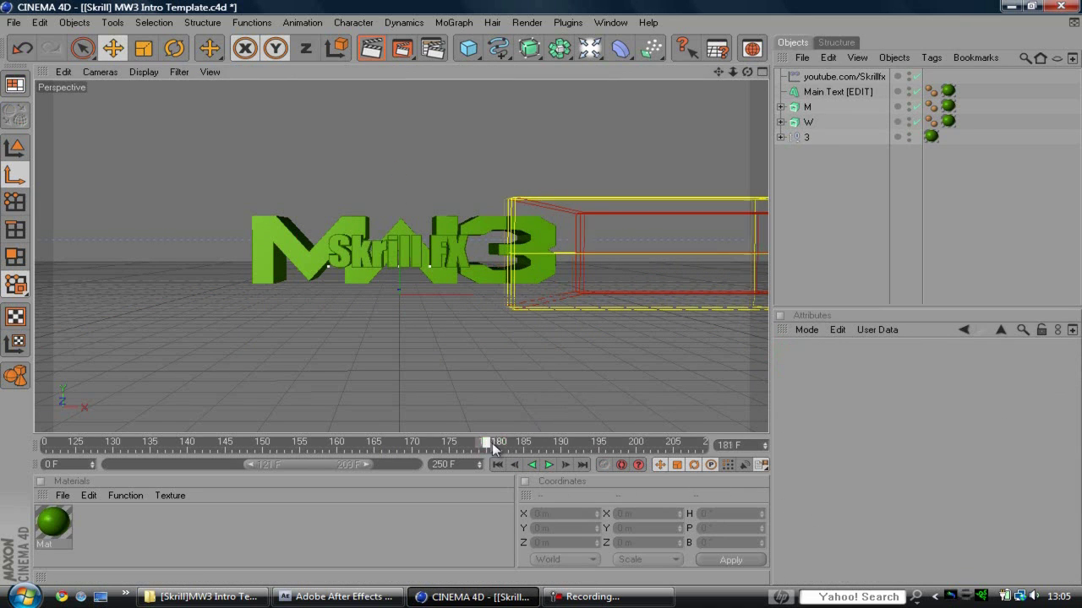
pyautogui.moveTo(495, 448)
pyautogui.mouseDown()
pyautogui.moveTo(509, 441)
pyautogui.moveTo(463, 441)
pyautogui.mouseUp()
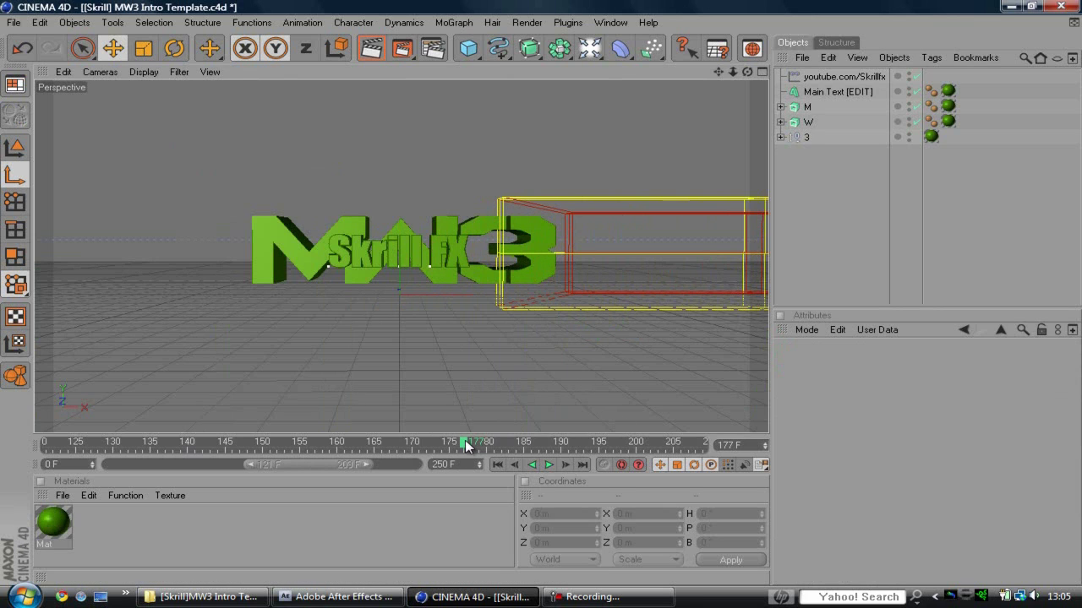
pyautogui.moveTo(465, 446); pyautogui.dragTo(568, 464)
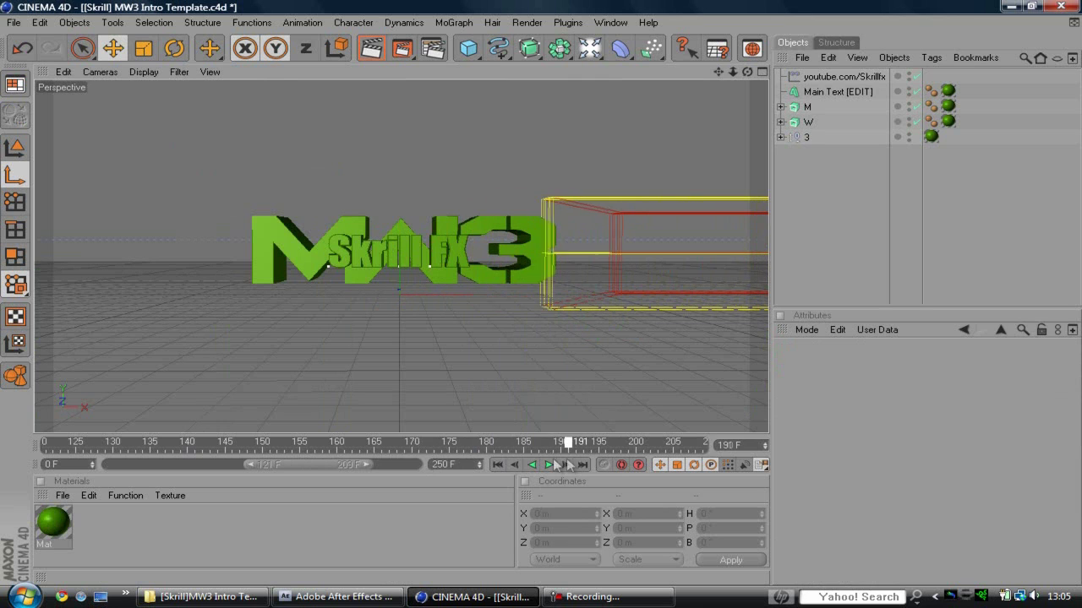
pyautogui.moveTo(568, 465); pyautogui.dragTo(621, 443)
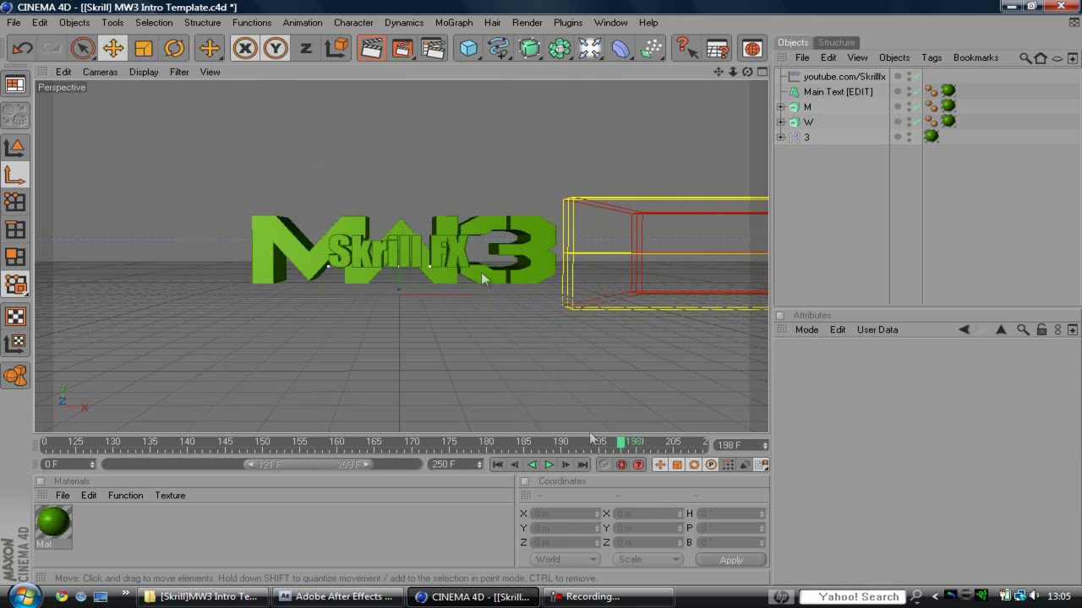
# In Render Settings, point the Save file path to mw3 inside the Desktop GFX folder.
pyautogui.click(445, 49)
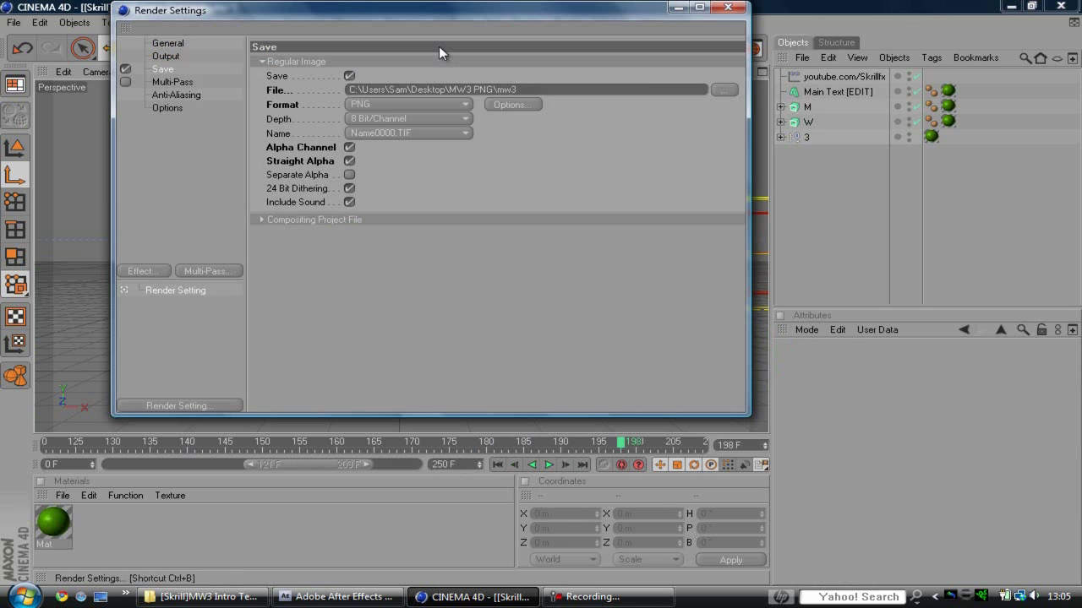
pyautogui.click(165, 57)
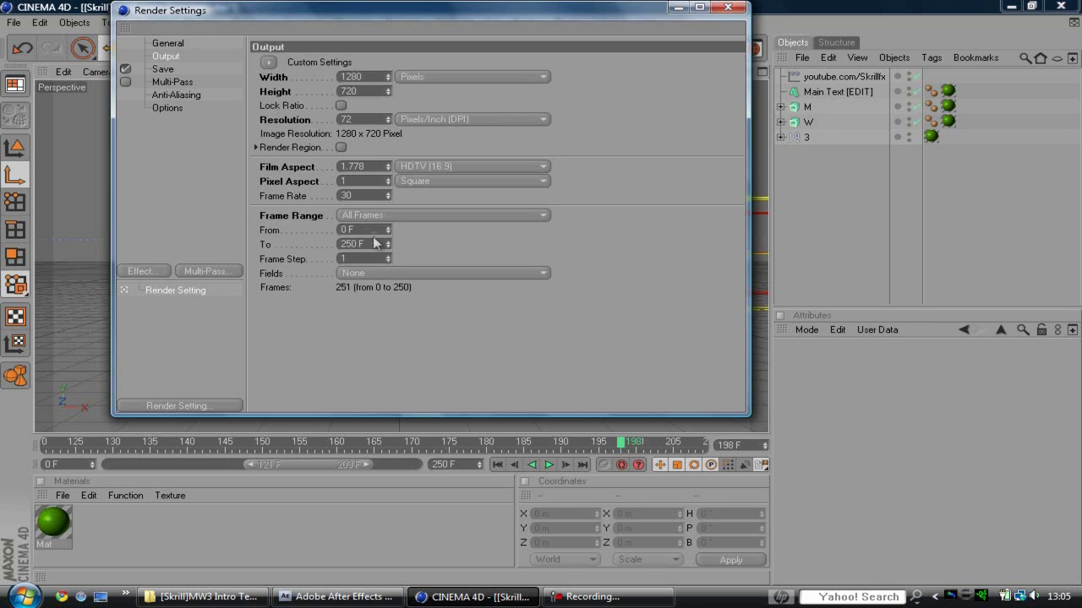
pyautogui.click(162, 67)
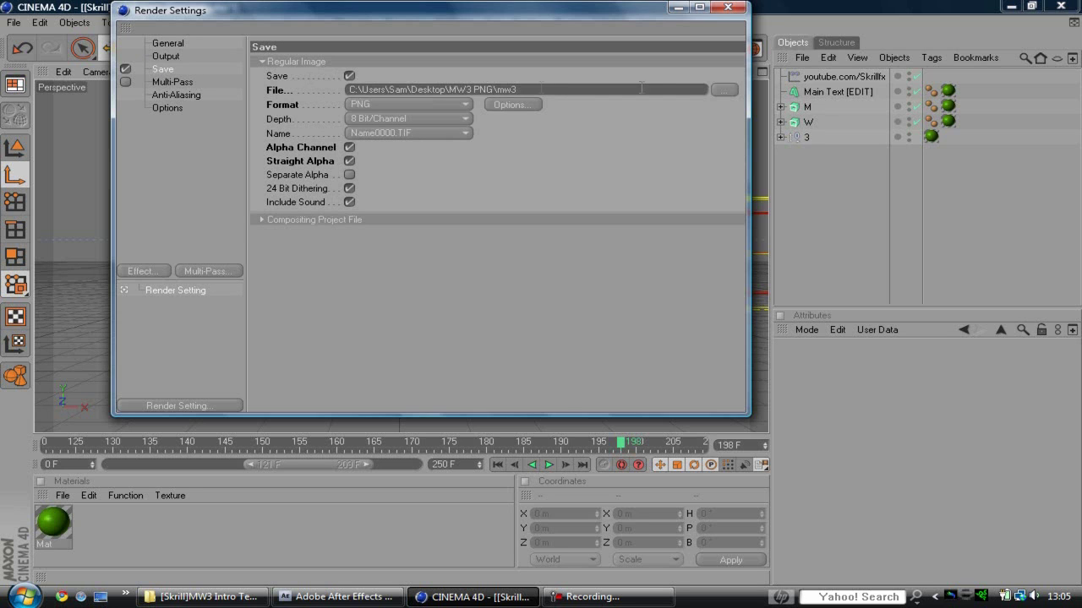
pyautogui.click(723, 91)
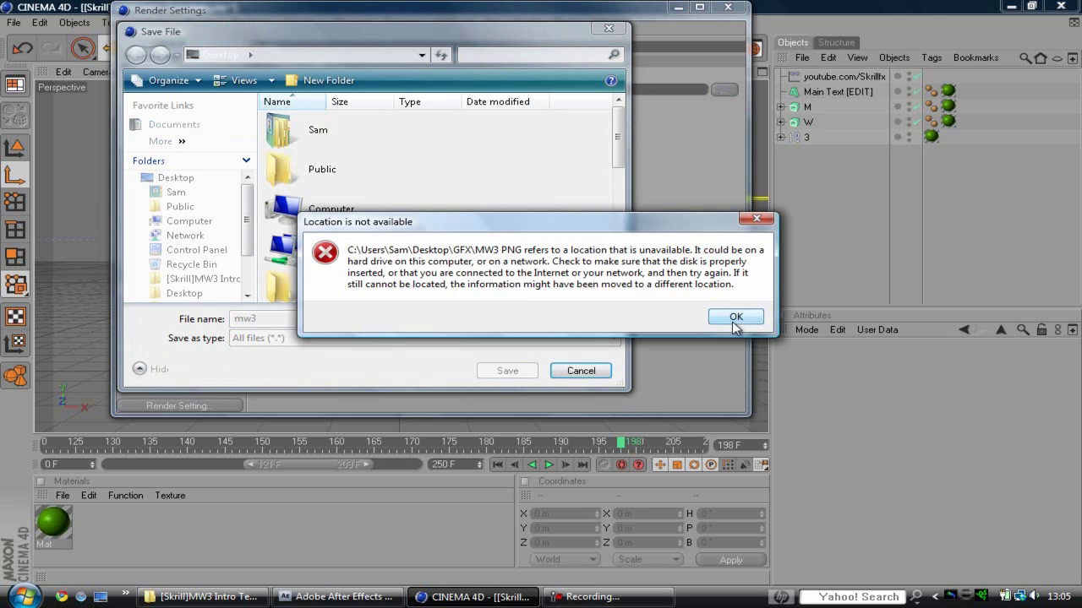
pyautogui.click(735, 317)
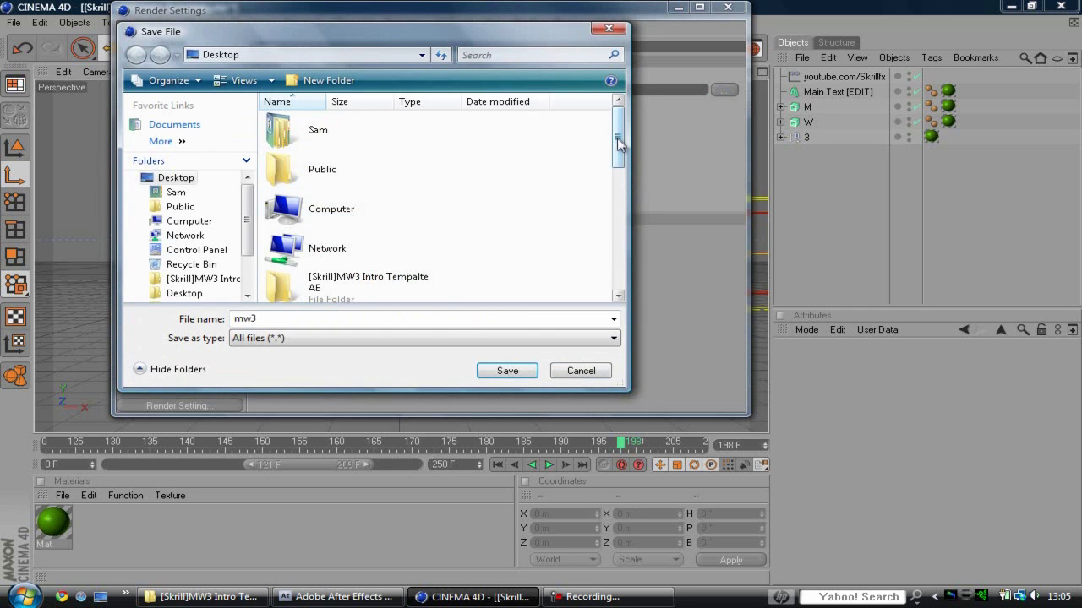
pyautogui.scroll(-2, 614, 168)
pyautogui.moveTo(614, 169)
pyautogui.mouseDown()
pyautogui.moveTo(615, 229)
pyautogui.moveTo(608, 189)
pyautogui.moveTo(598, 186)
pyautogui.mouseUp()
pyautogui.doubleClick(380, 227)
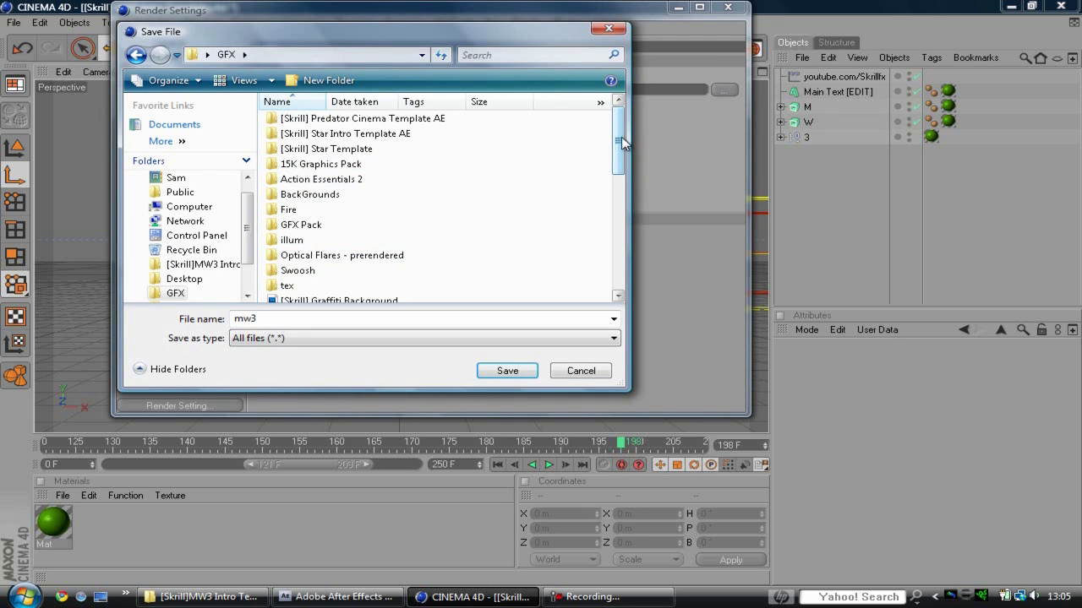
pyautogui.moveTo(620, 141)
pyautogui.mouseDown()
pyautogui.moveTo(614, 277)
pyautogui.moveTo(627, 127)
pyautogui.mouseUp()
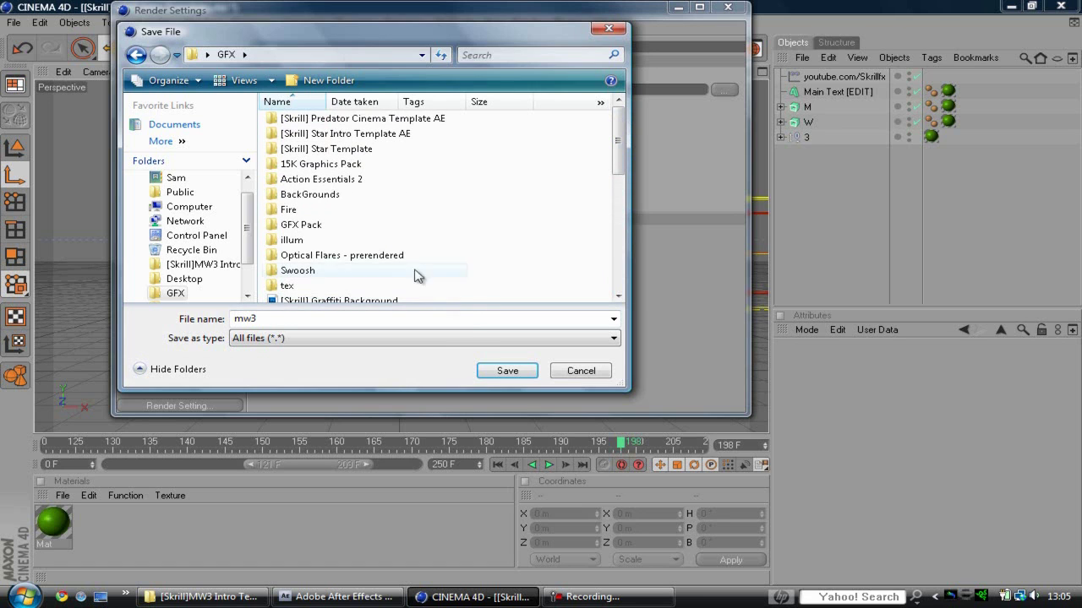
pyautogui.click(505, 373)
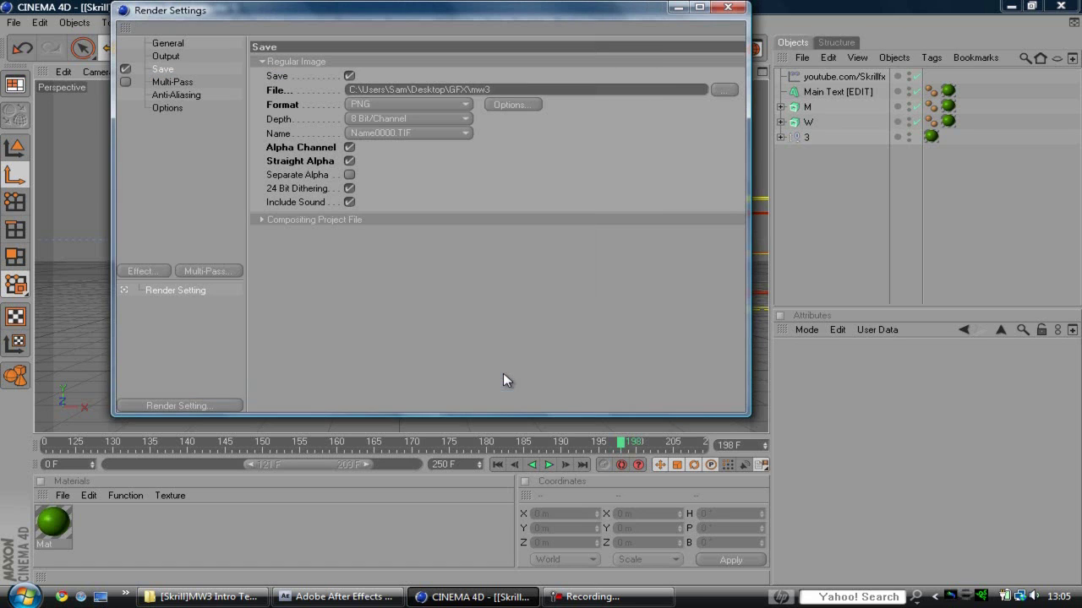
# Keep the save format as PNG with Alpha Channel enabled.
pyautogui.click(419, 105)
pyautogui.click(385, 237)
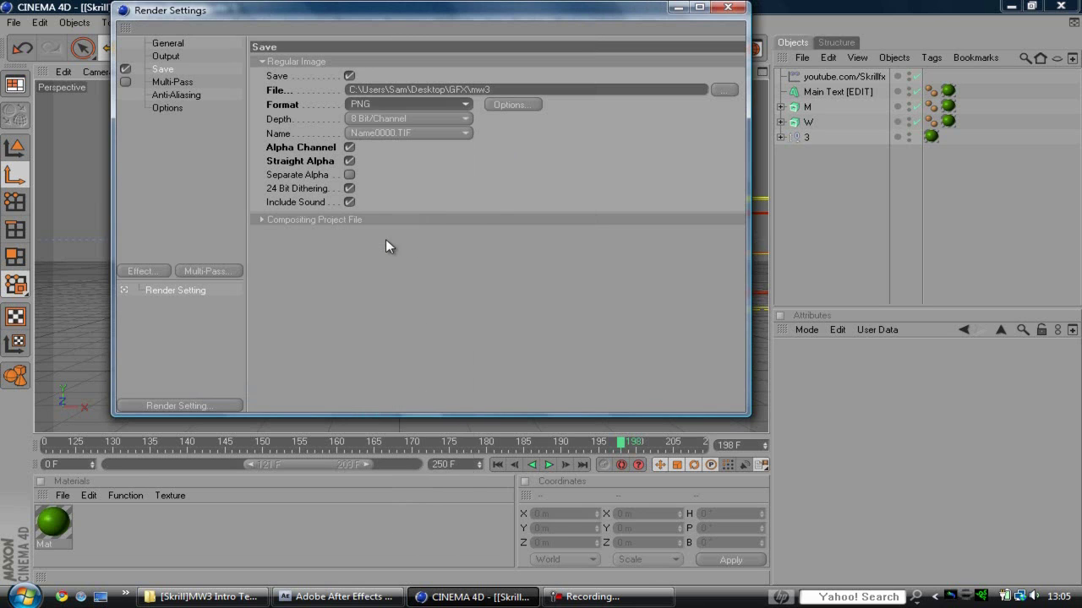
pyautogui.click(348, 147)
pyautogui.click(350, 149)
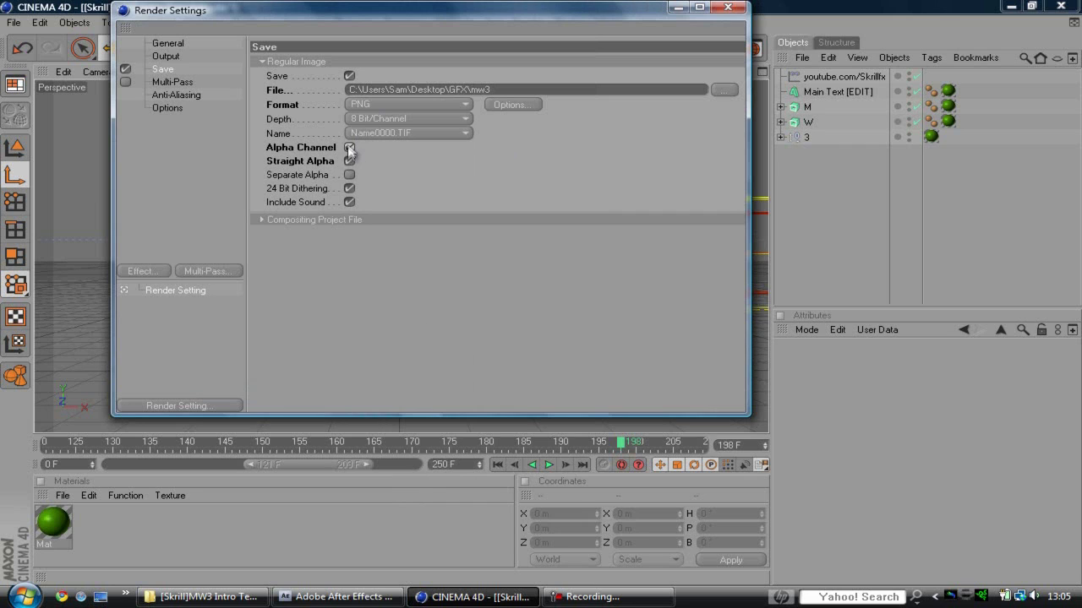
# Set Anti-Aliasing to None, review the Output settings, and close Render Settings.
pyautogui.click(184, 85)
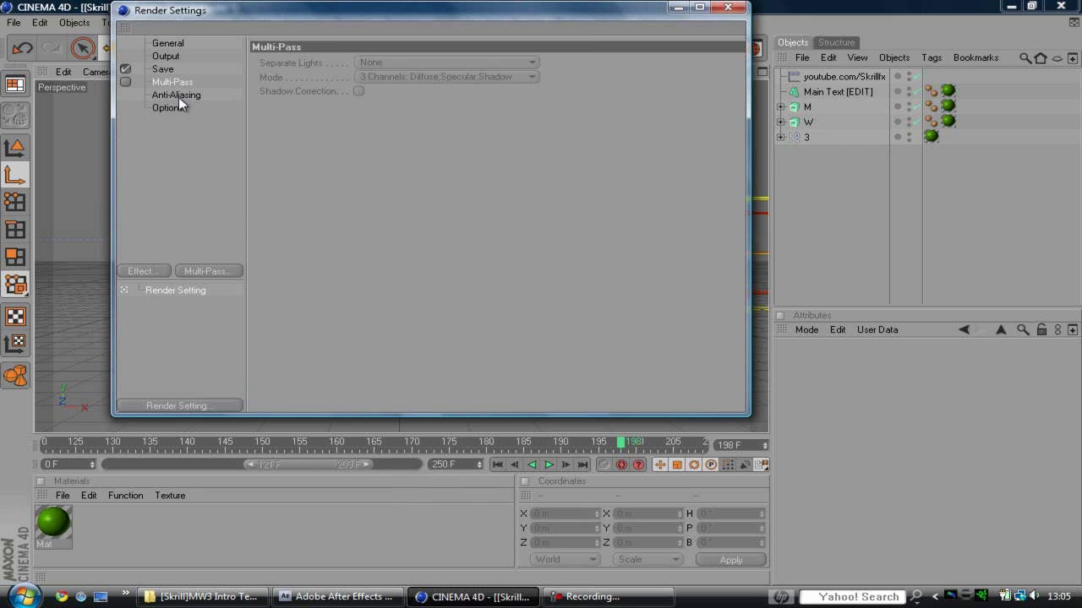
pyautogui.click(178, 97)
pyautogui.click(446, 62)
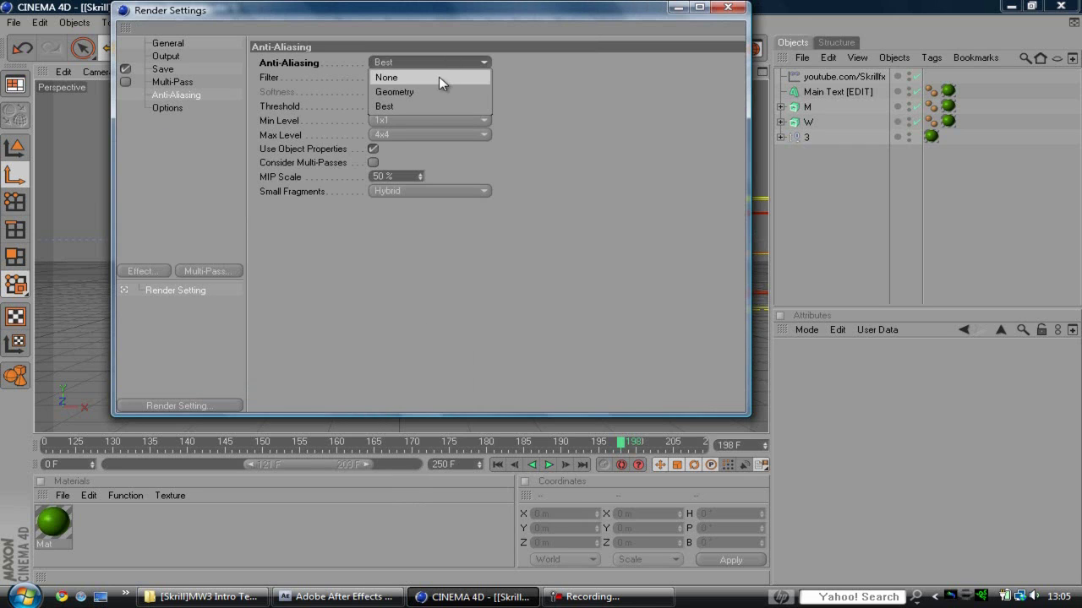
pyautogui.click(439, 75)
pyautogui.click(162, 71)
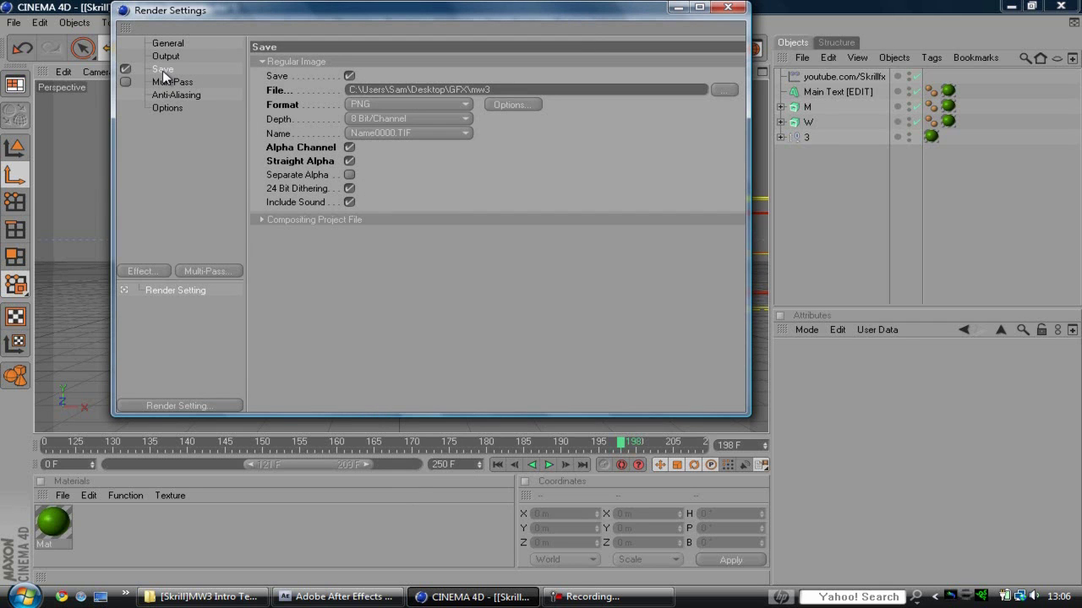
pyautogui.click(166, 56)
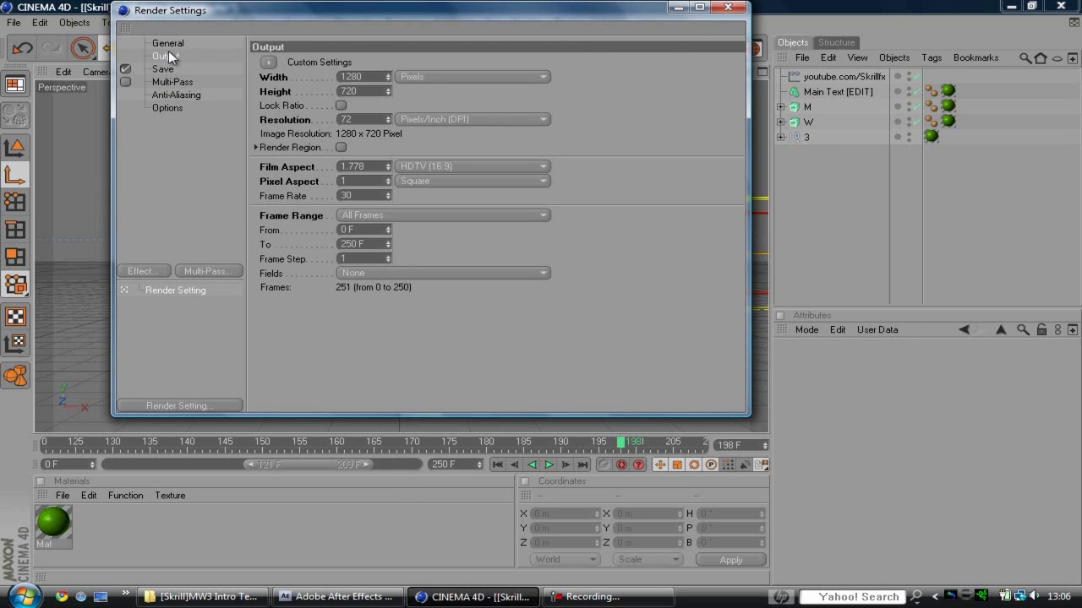
pyautogui.click(725, 9)
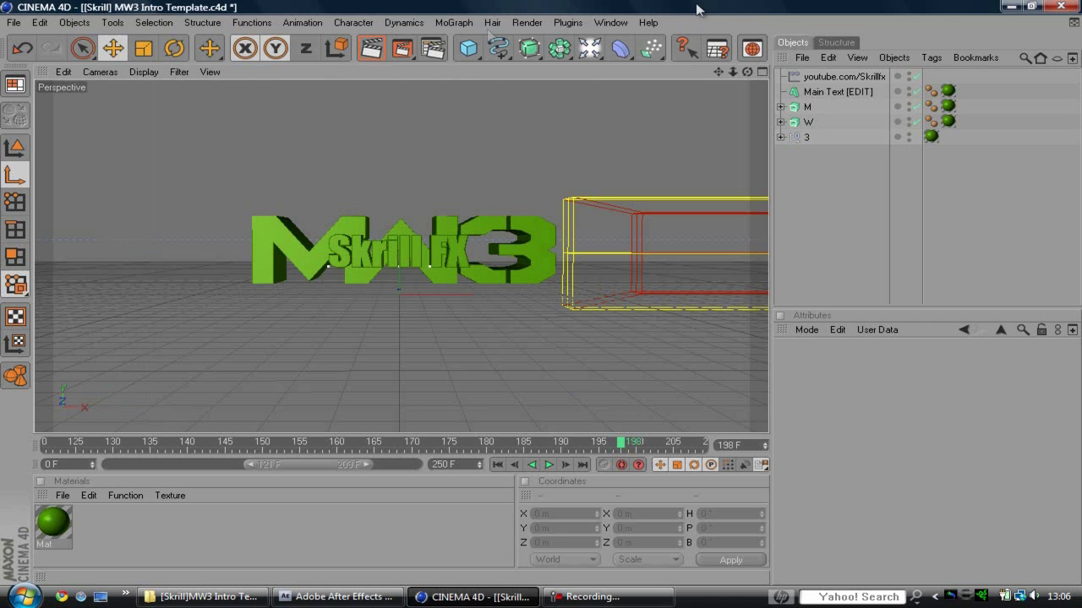
# Render all 250 frames to the Picture Viewer, then quit Cinema 4D without saving.
pyautogui.click(404, 49)
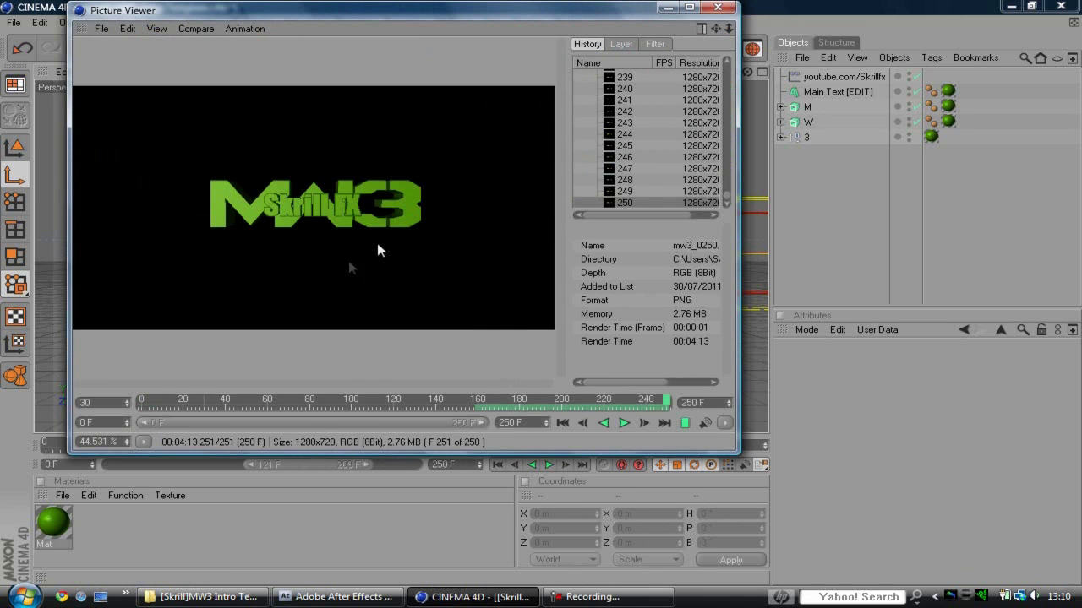
pyautogui.click(719, 8)
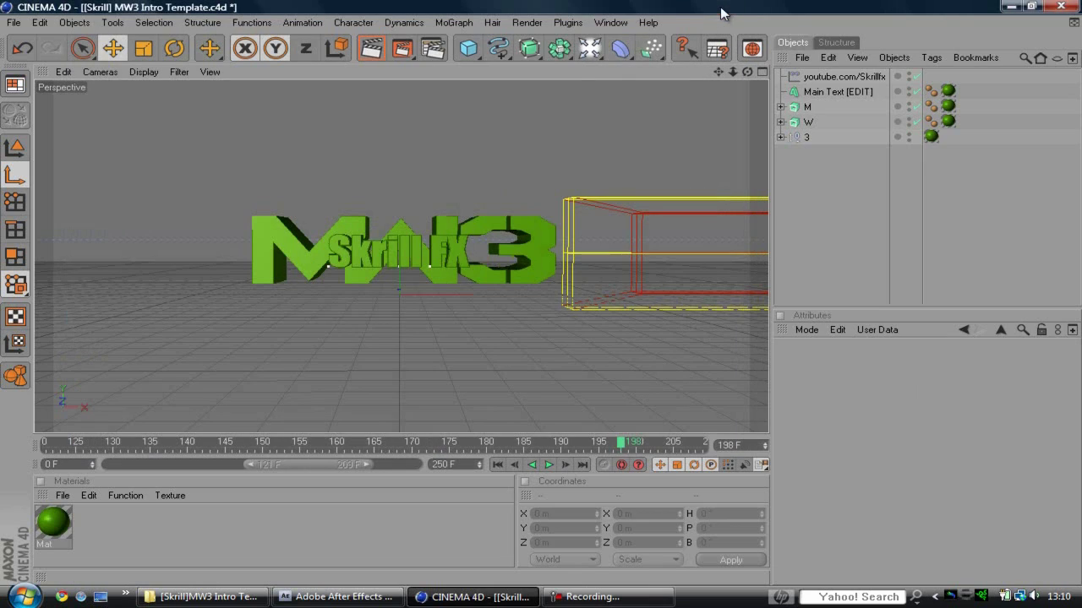
pyautogui.click(1073, 7)
pyautogui.click(534, 360)
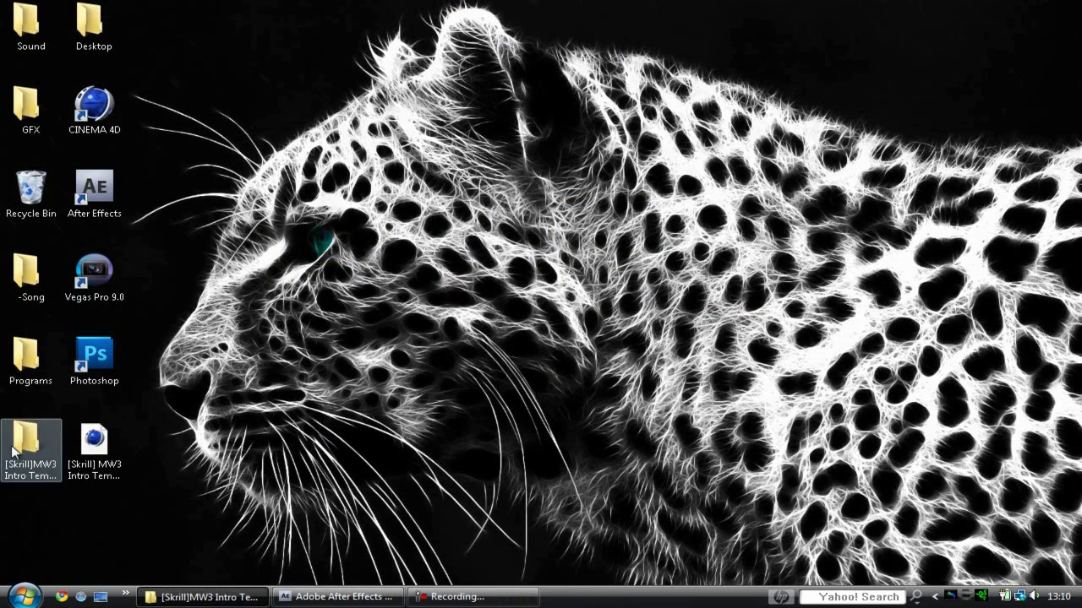
# Open the After Effects template folder and bring After Effects to the front.
pyautogui.click(12, 453)
pyautogui.doubleClick(25, 443)
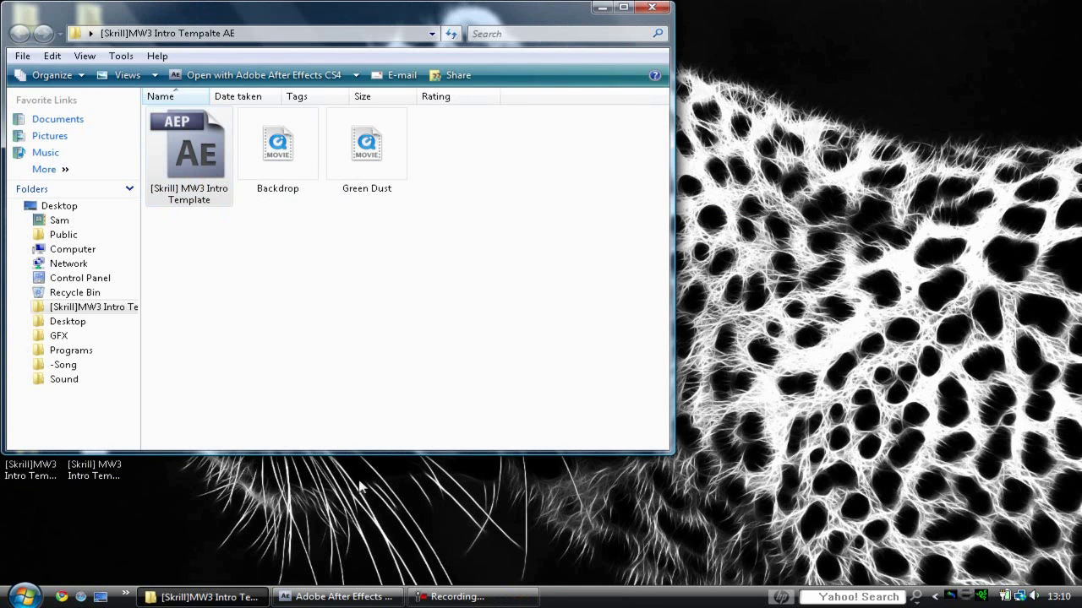
pyautogui.click(342, 597)
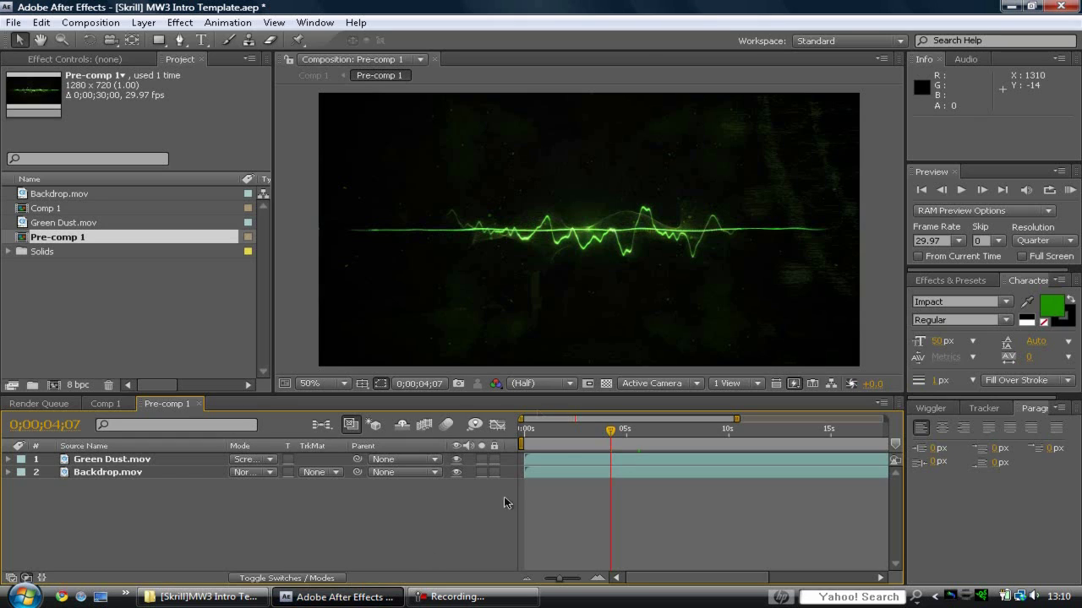
pyautogui.click(568, 441)
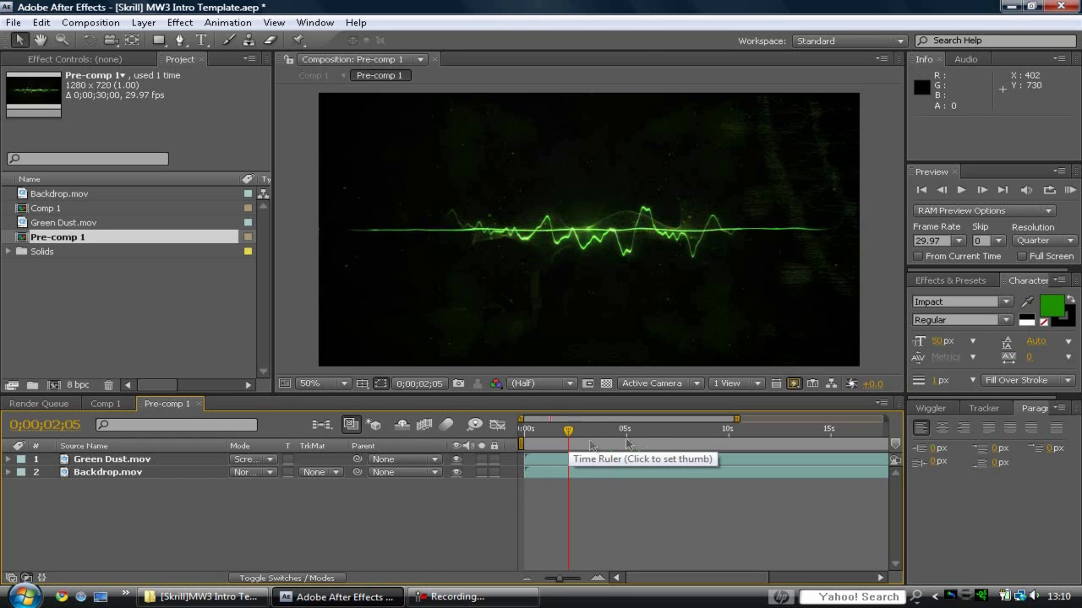
pyautogui.click(638, 441)
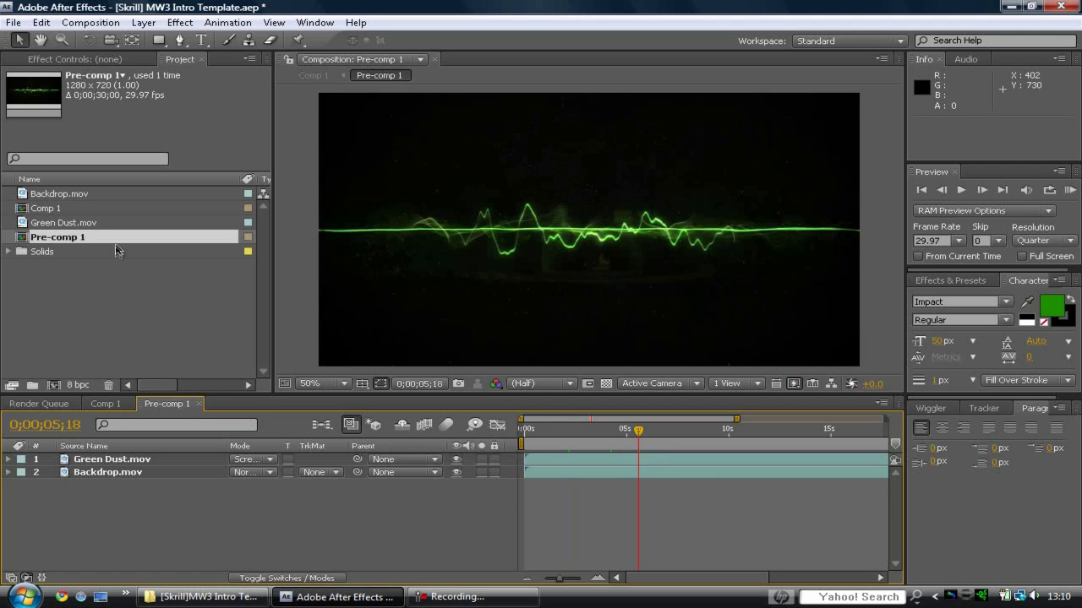
pyautogui.click(90, 471)
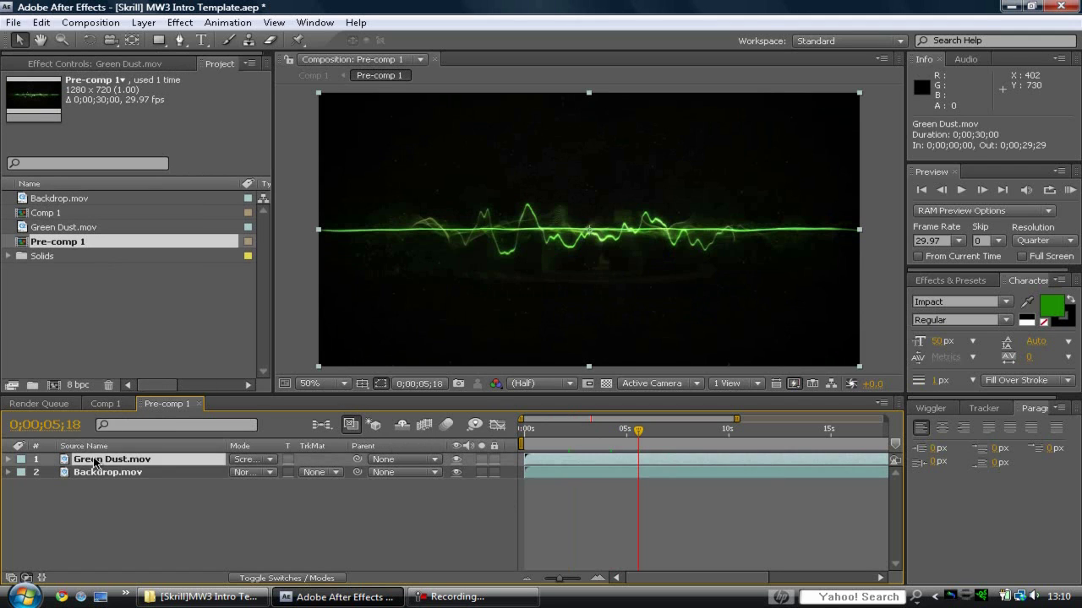
pyautogui.click(96, 473)
pyautogui.click(207, 597)
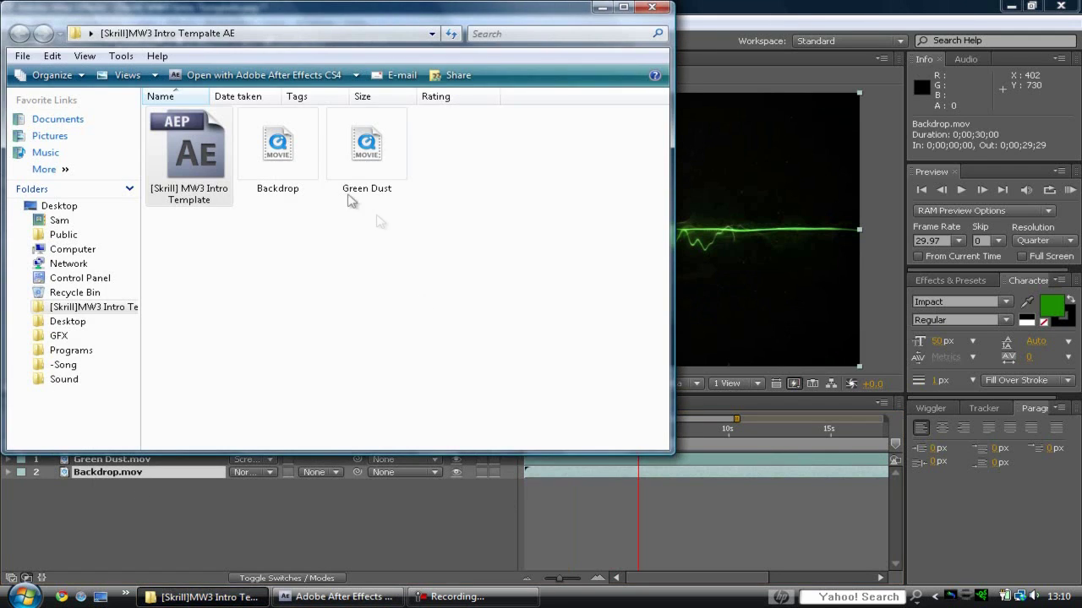
pyautogui.click(275, 164)
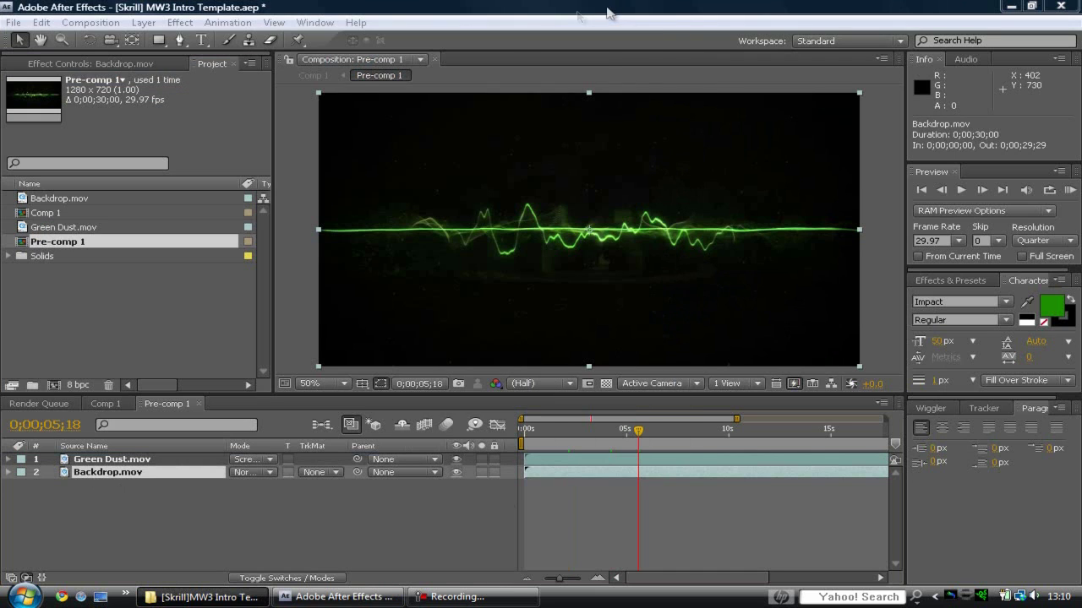
pyautogui.click(603, 8)
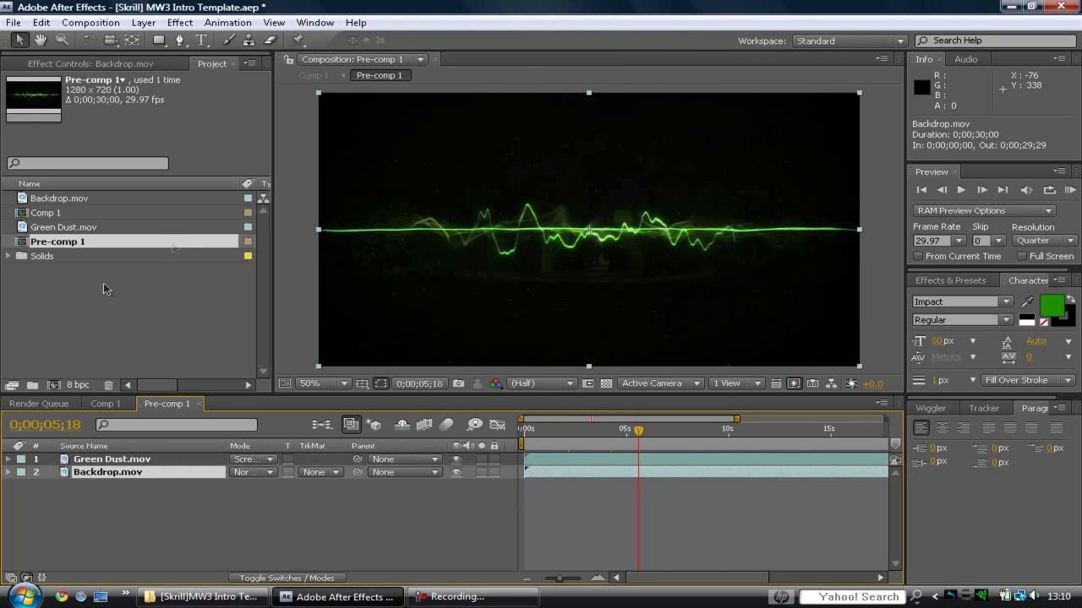
pyautogui.click(143, 460)
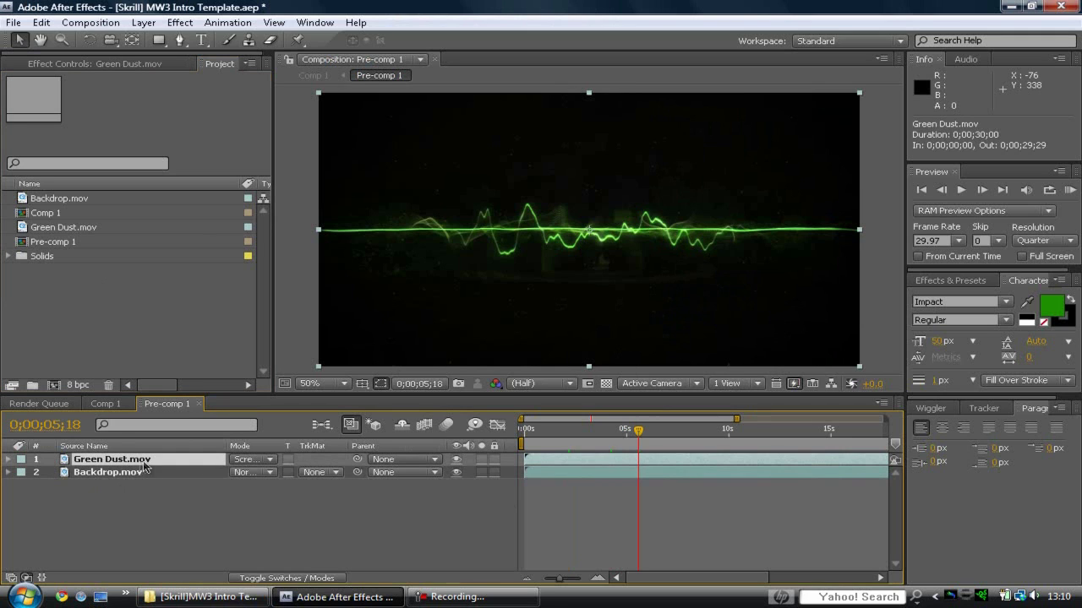
pyautogui.click(262, 461)
pyautogui.click(499, 505)
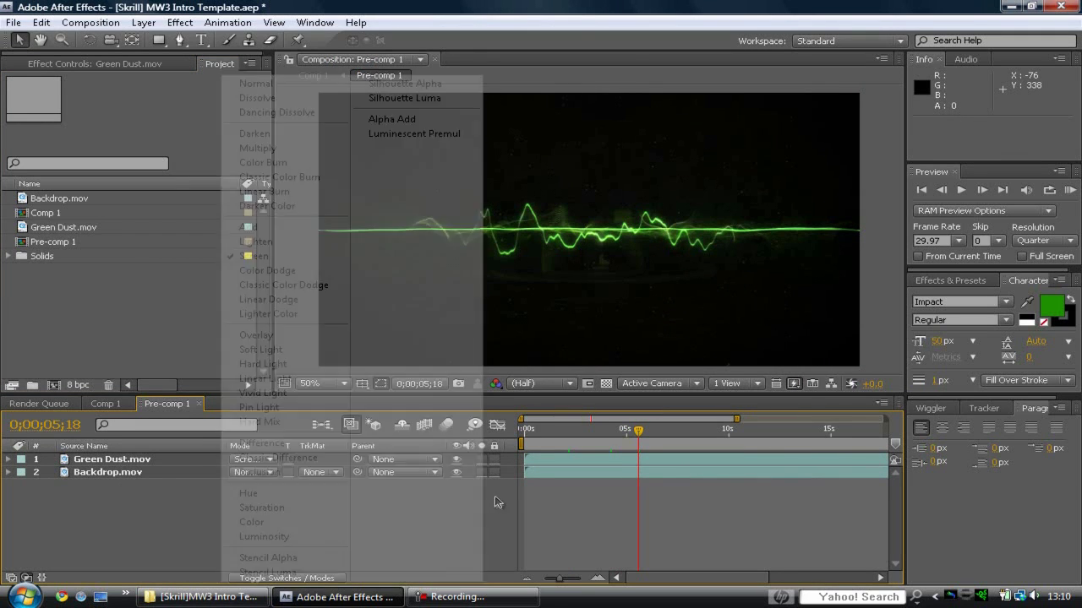
pyautogui.click(94, 474)
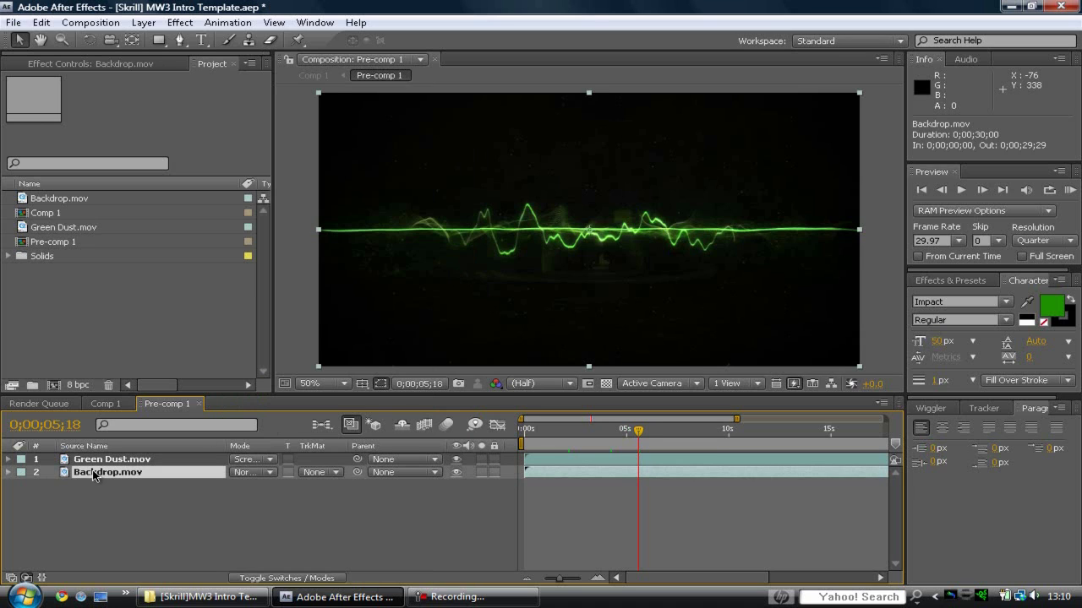
pyautogui.click(594, 435)
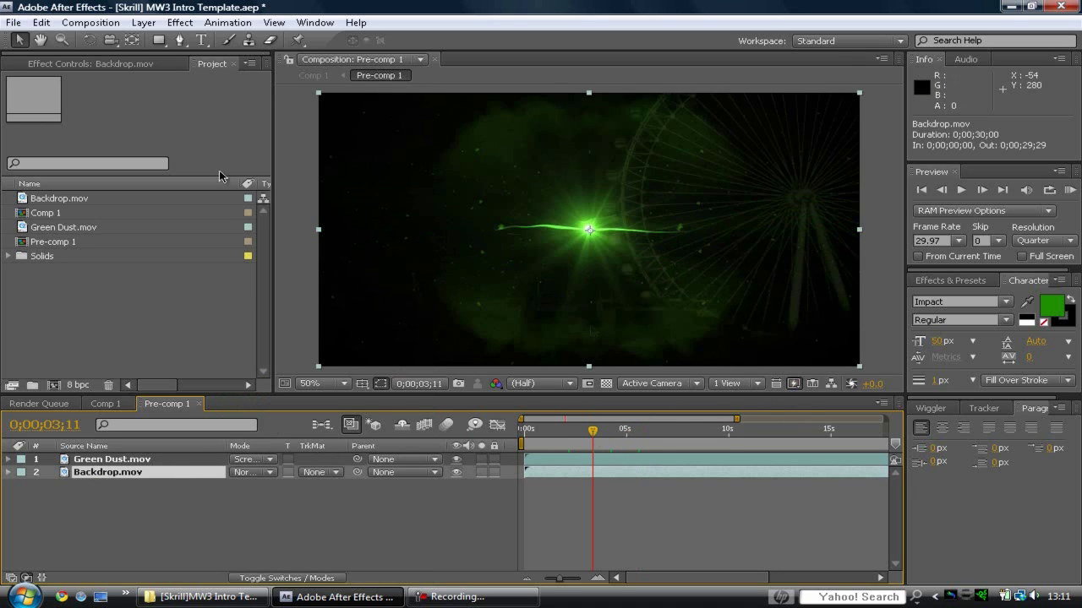
pyautogui.click(41, 22)
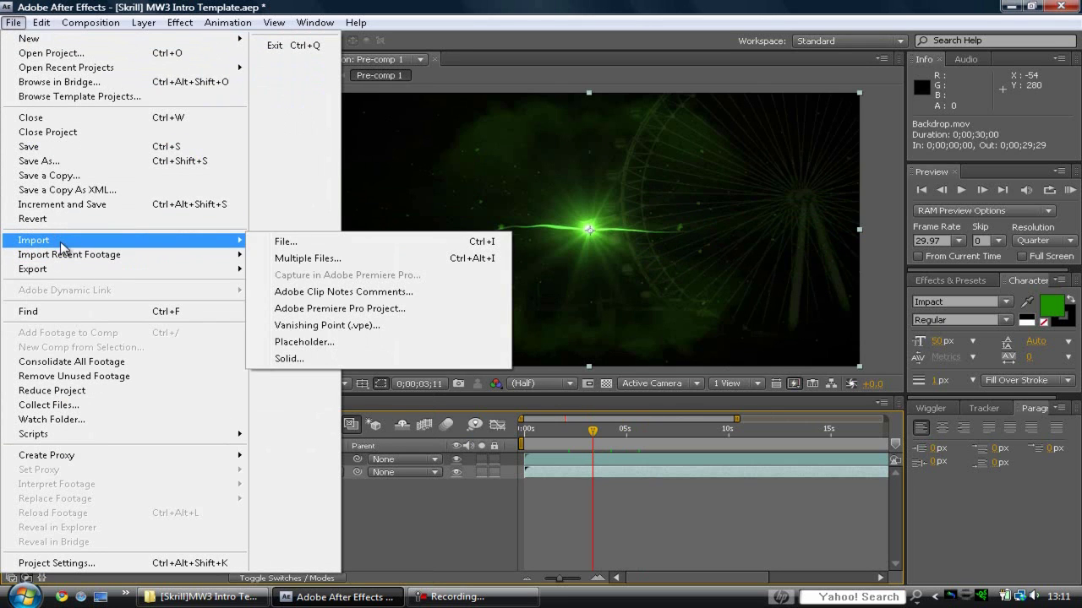
# Import the mw3 PNG frames from the Desktop GFX folder as a PNG sequence.
pyautogui.click(296, 244)
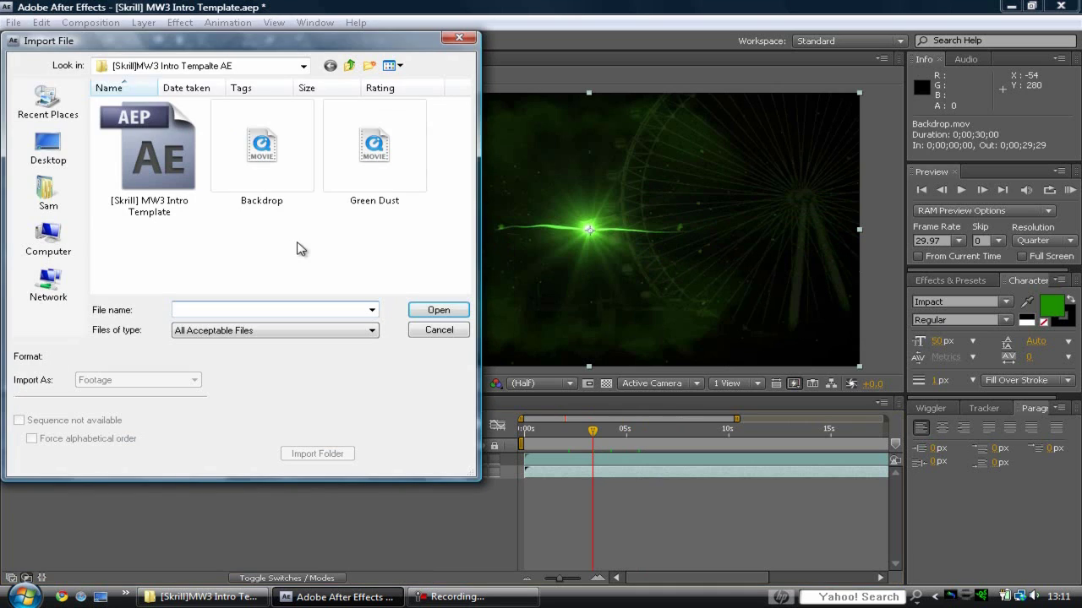
pyautogui.click(71, 150)
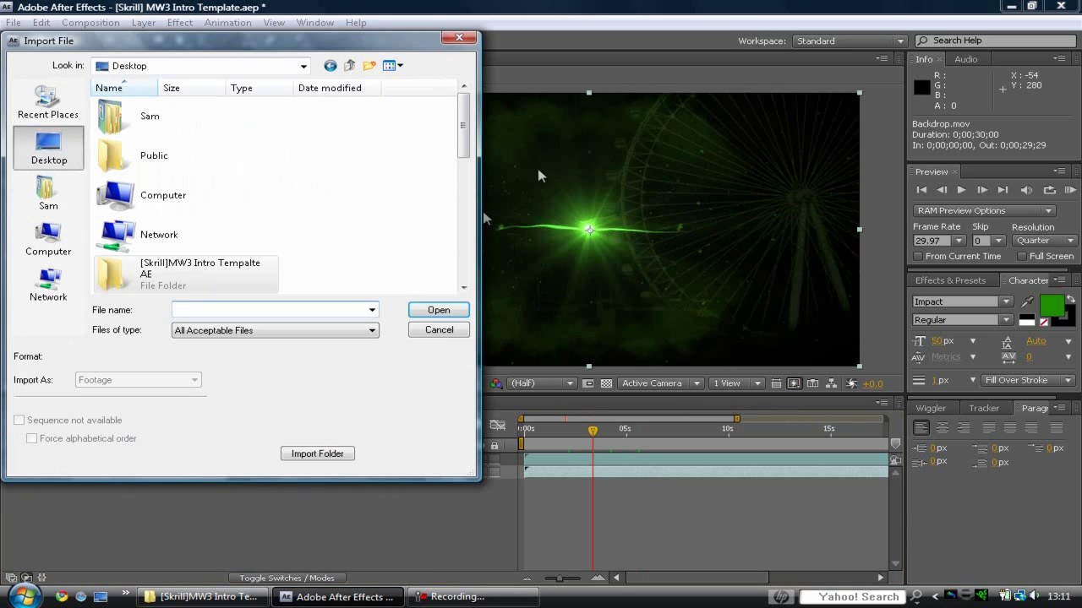
pyautogui.scroll(-2, 468, 169)
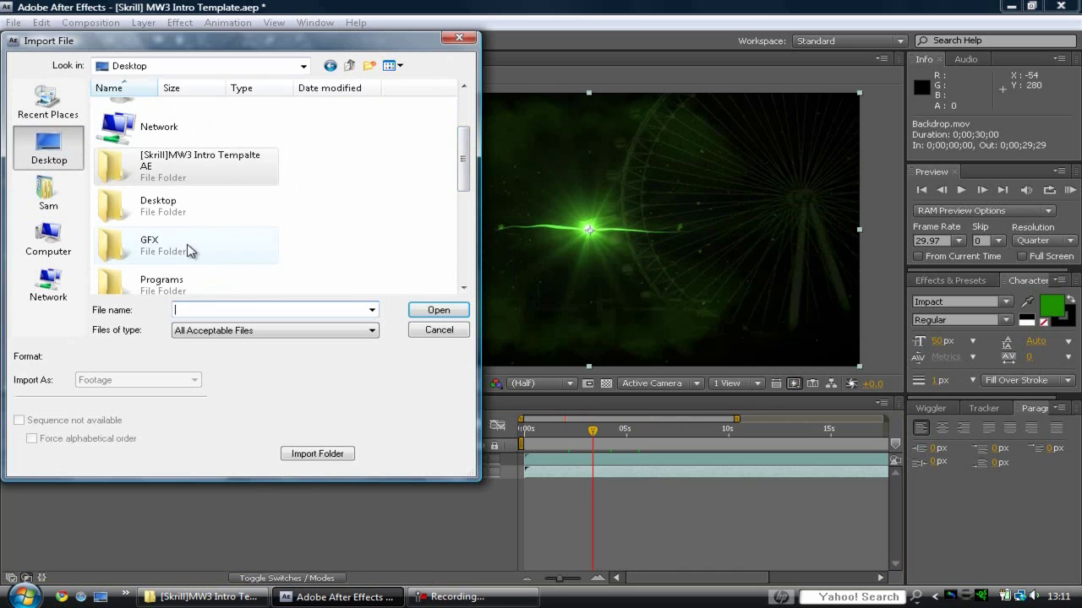
pyautogui.doubleClick(194, 243)
pyautogui.moveTo(463, 100); pyautogui.dragTo(463, 161)
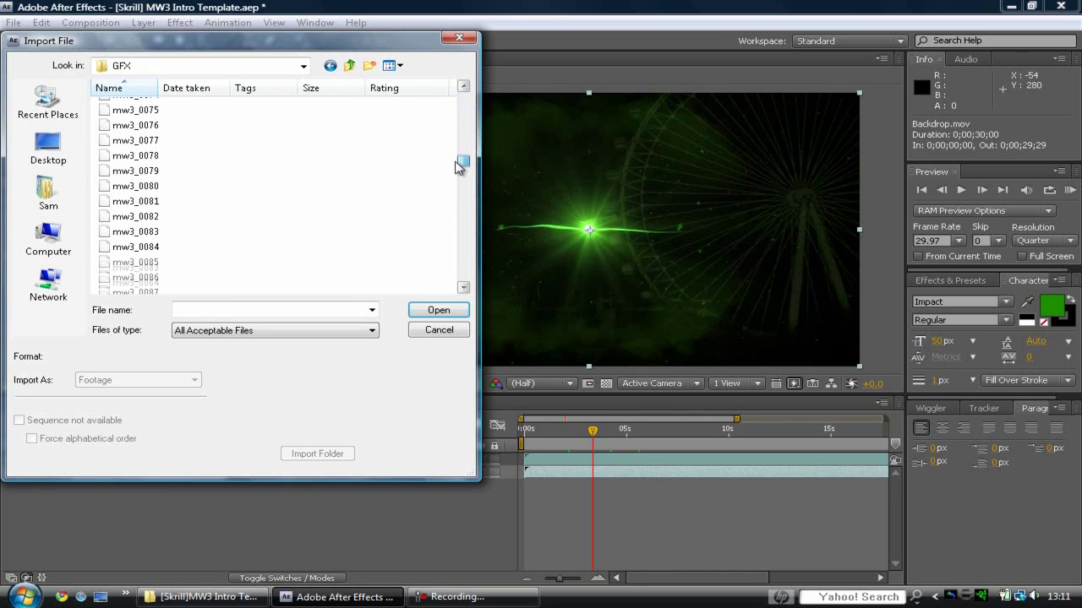
pyautogui.click(212, 170)
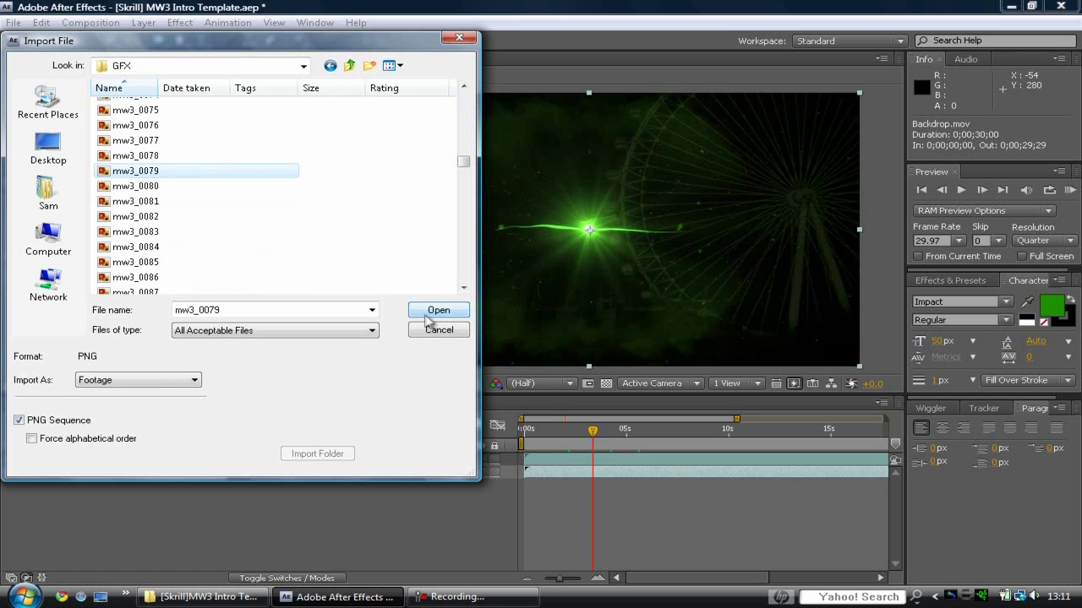
pyautogui.click(425, 316)
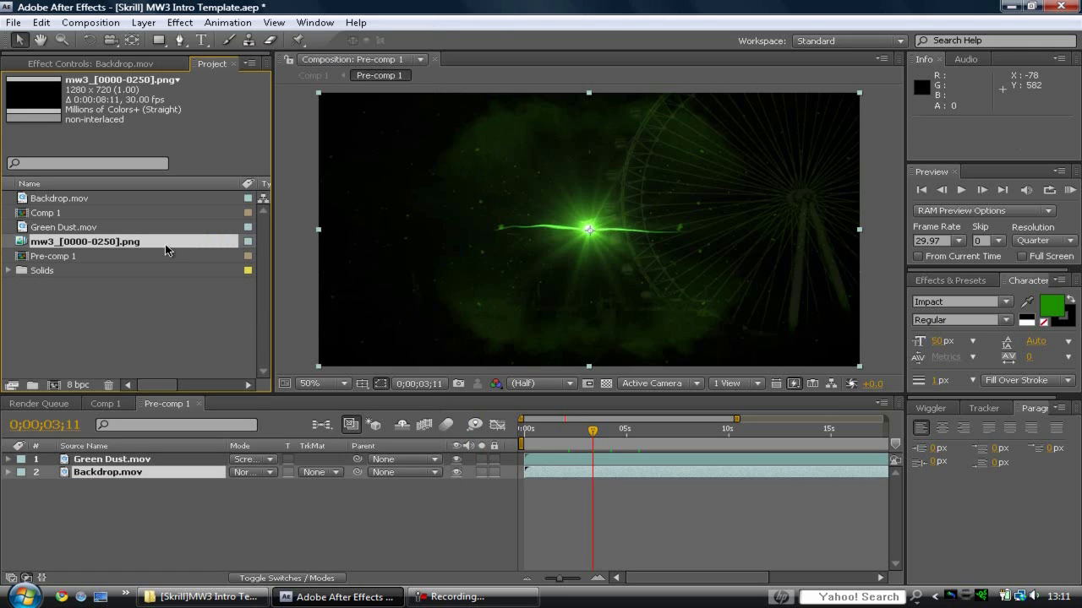
# Place the mw3 sequence below Green Dust in Pre-comp 1 and view it at 7 seconds.
pyautogui.moveTo(168, 318); pyautogui.dragTo(132, 470)
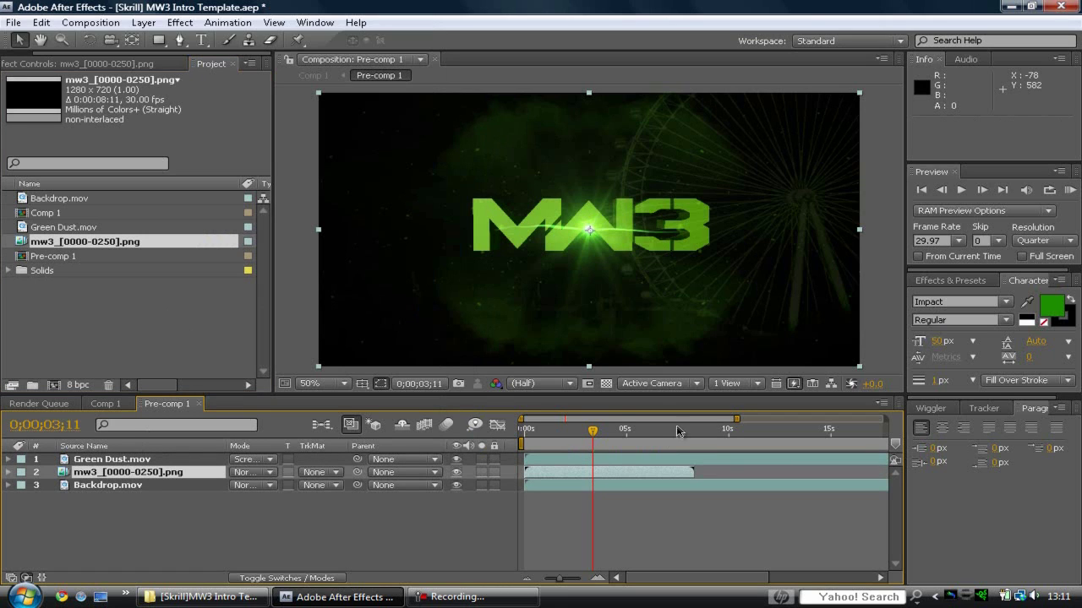
pyautogui.moveTo(627, 433); pyautogui.dragTo(665, 432)
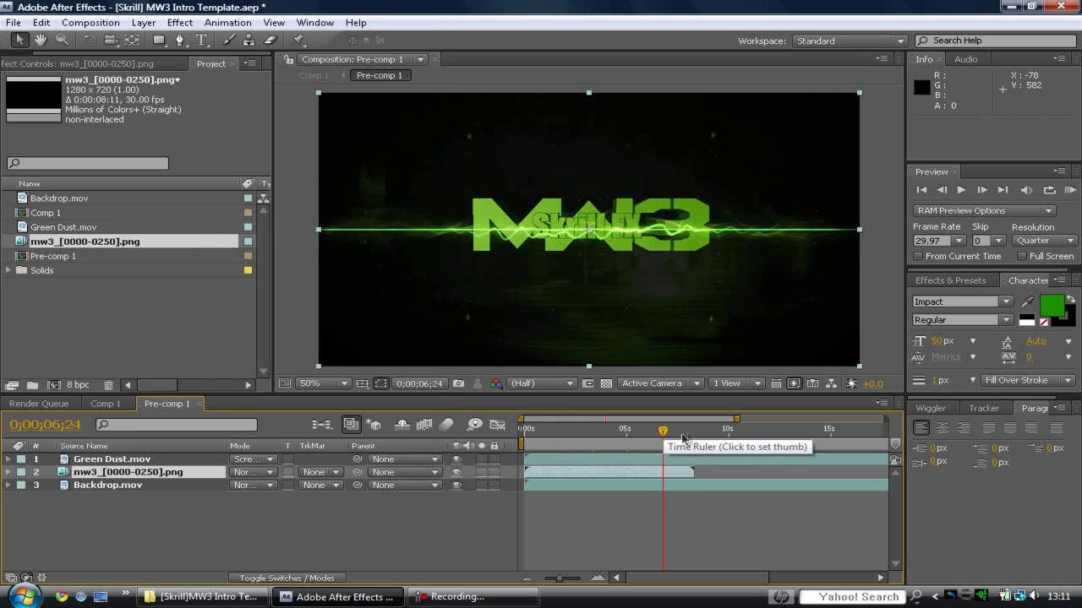
pyautogui.click(667, 433)
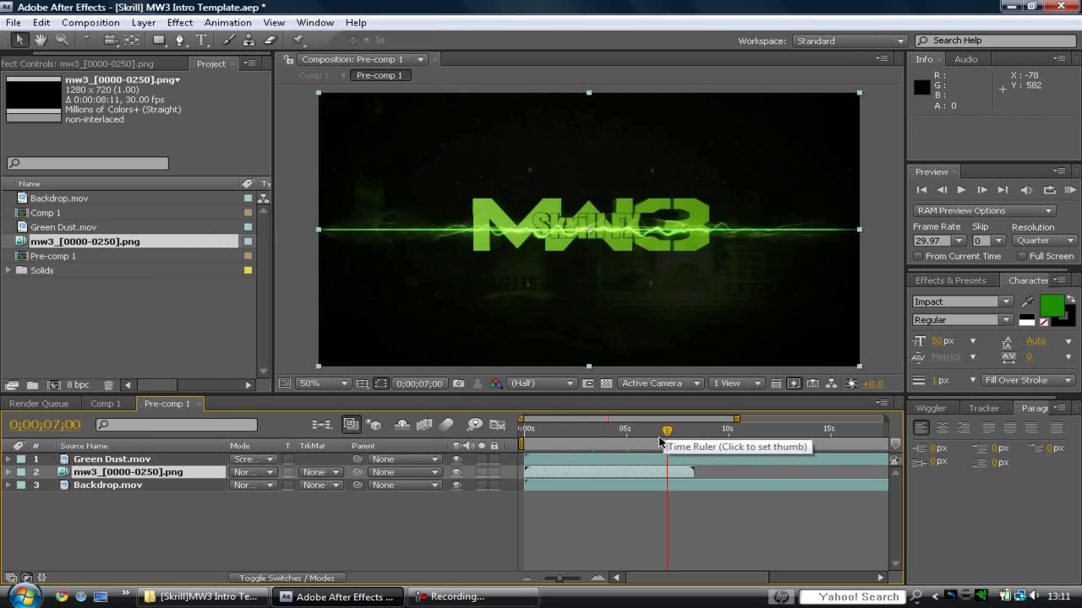
# Switch to Comp 1, play a preview from about one second, and inspect frames around 3 seconds.
pyautogui.click(102, 405)
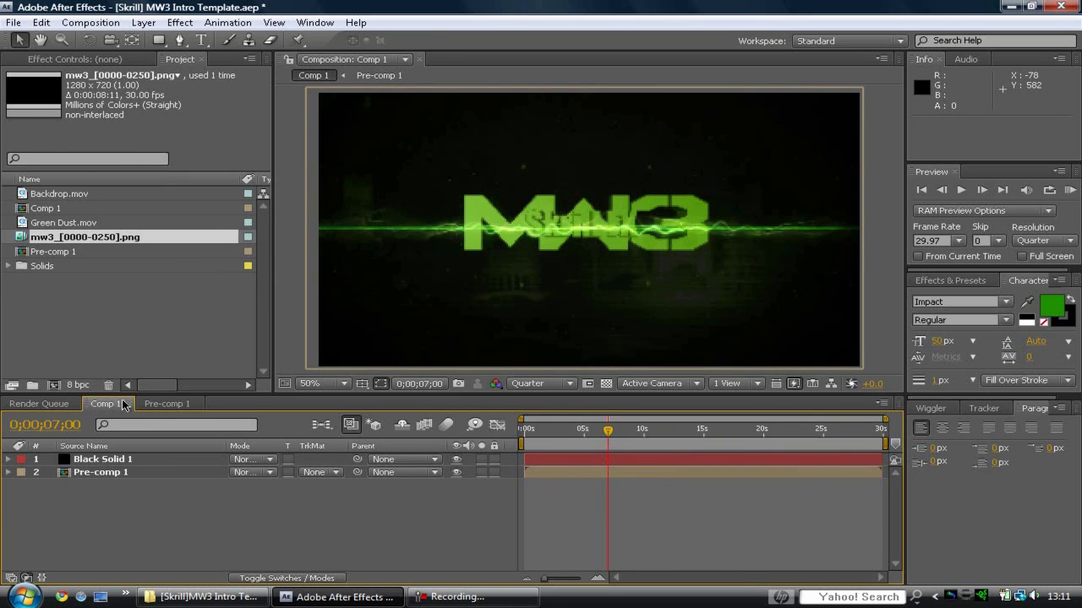
pyautogui.click(561, 434)
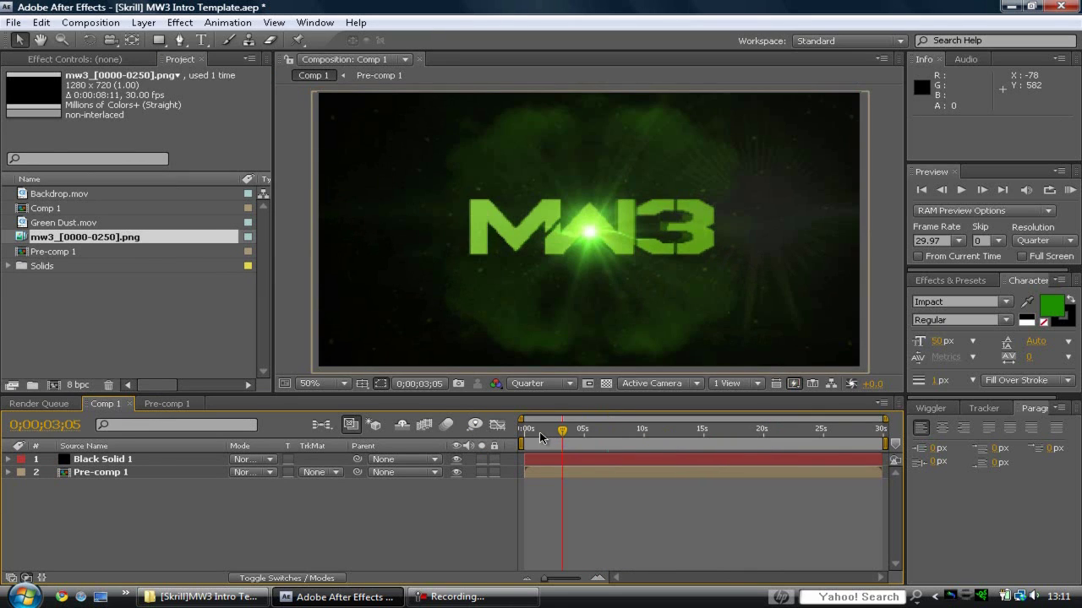
pyautogui.click(540, 434)
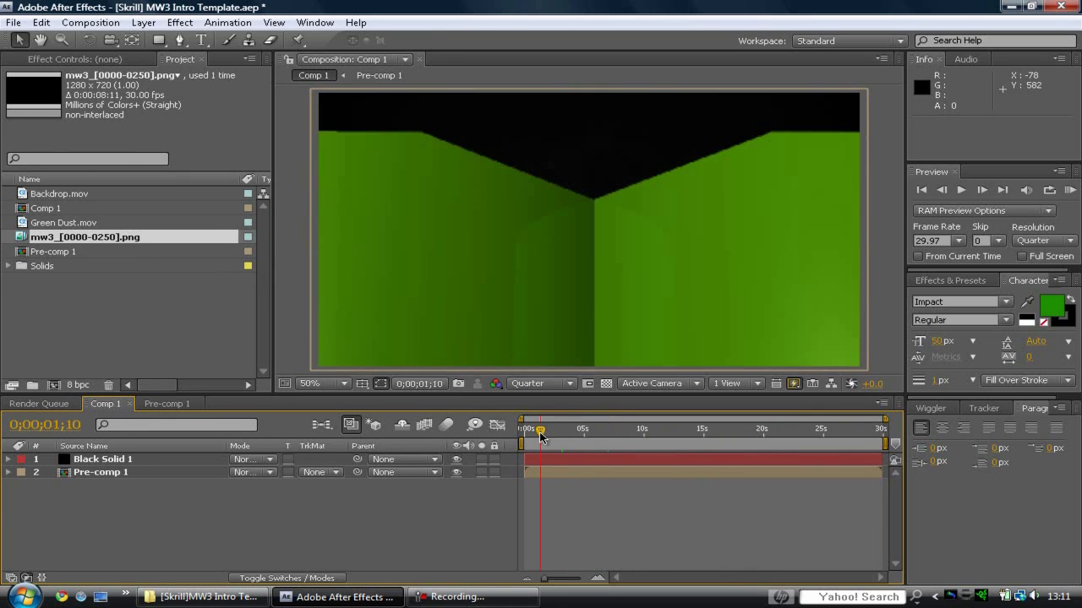
pyautogui.click(965, 193)
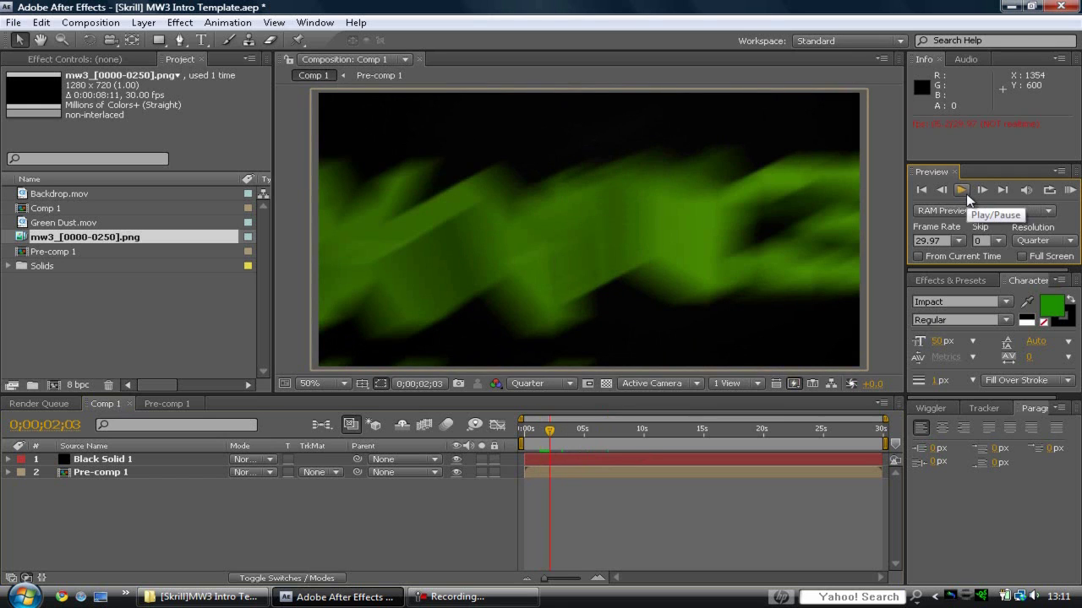
pyautogui.click(968, 189)
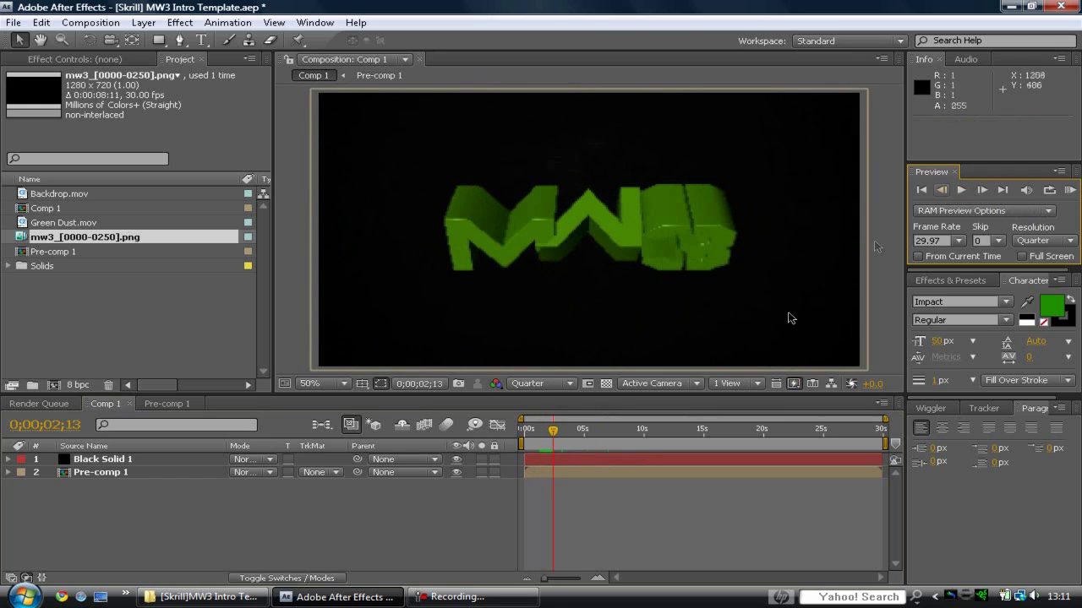
pyautogui.click(560, 441)
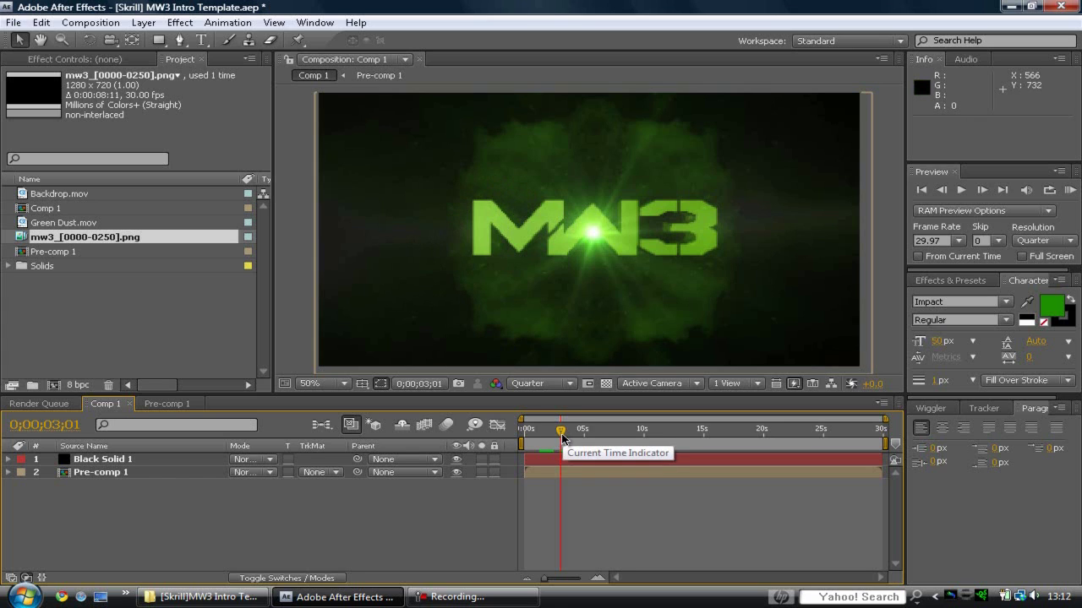
pyautogui.moveTo(562, 432)
pyautogui.mouseDown()
pyautogui.moveTo(580, 445)
pyautogui.moveTo(590, 438)
pyautogui.mouseUp()
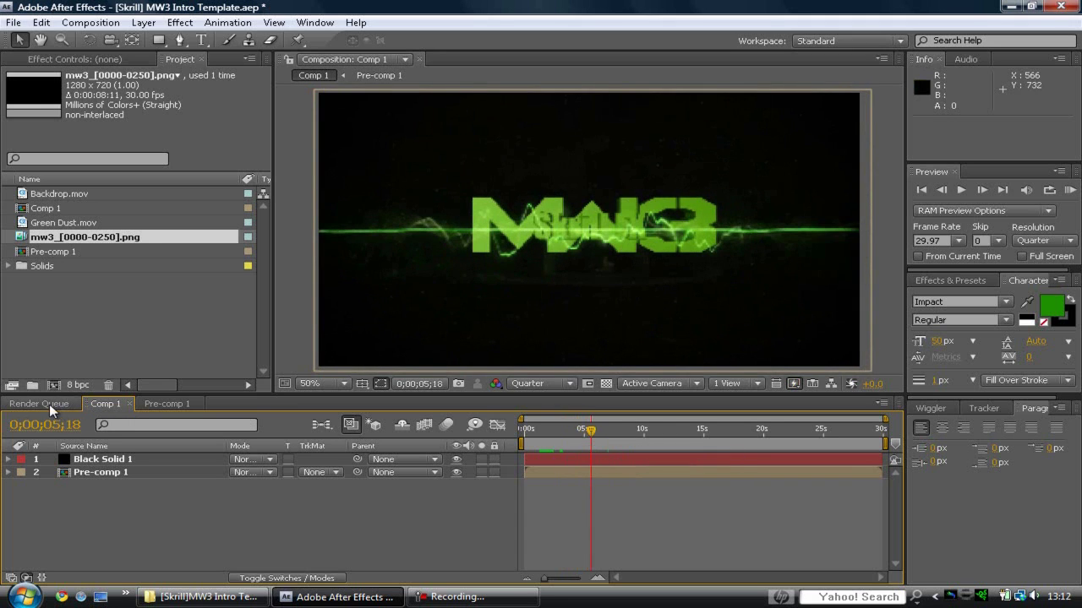
# Bring up the Render Queue and collapse the third render item's details.
pyautogui.click(49, 404)
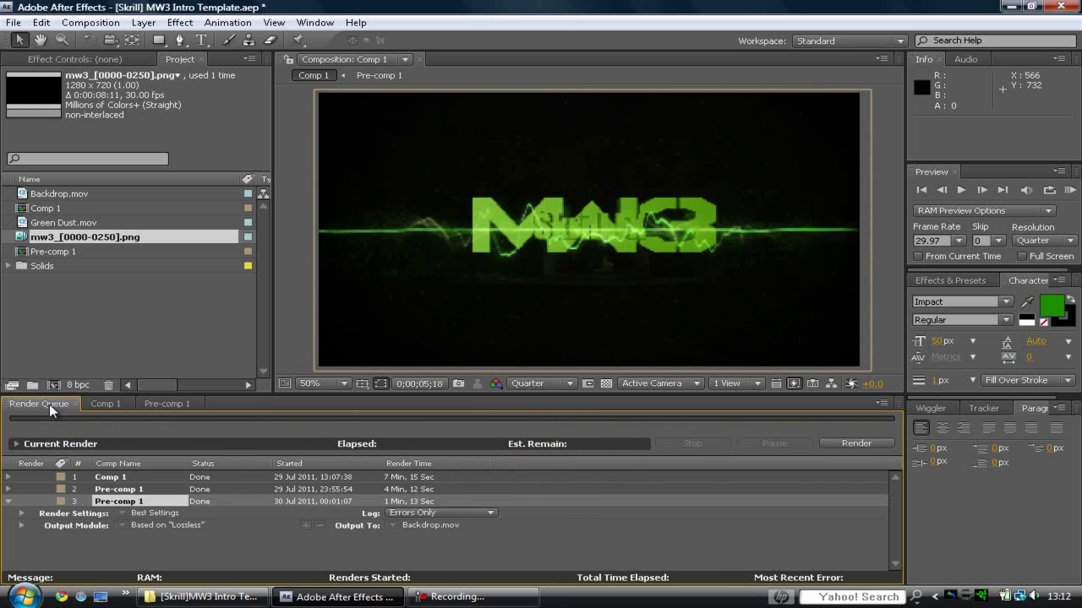
pyautogui.click(9, 502)
pyautogui.click(144, 23)
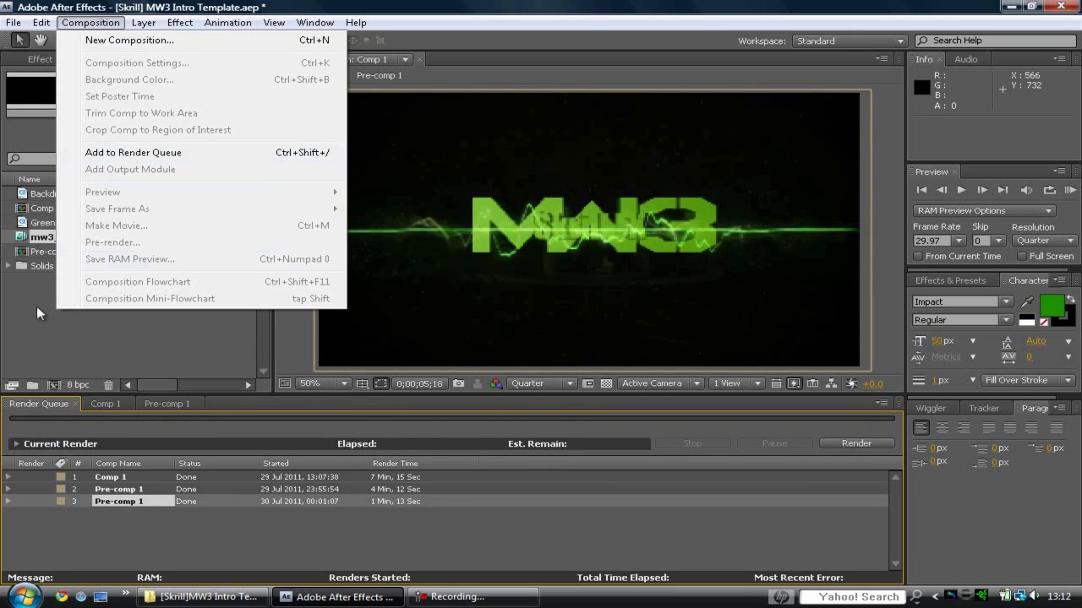
pyautogui.click(43, 240)
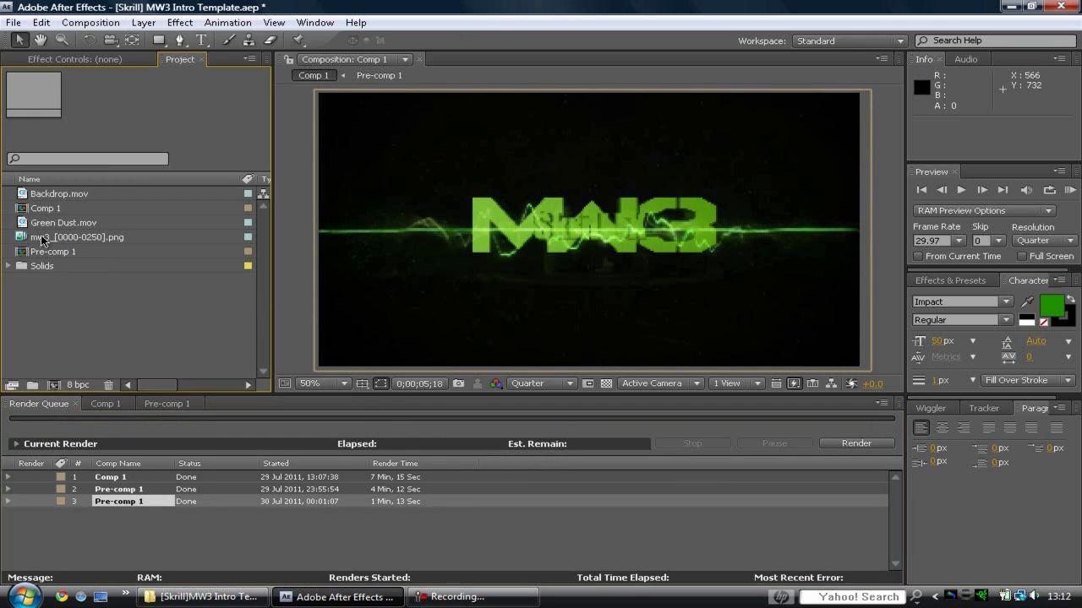
# Select Comp 1 in the Project panel and add it via Composition > Add to Render Queue.
pyautogui.click(106, 403)
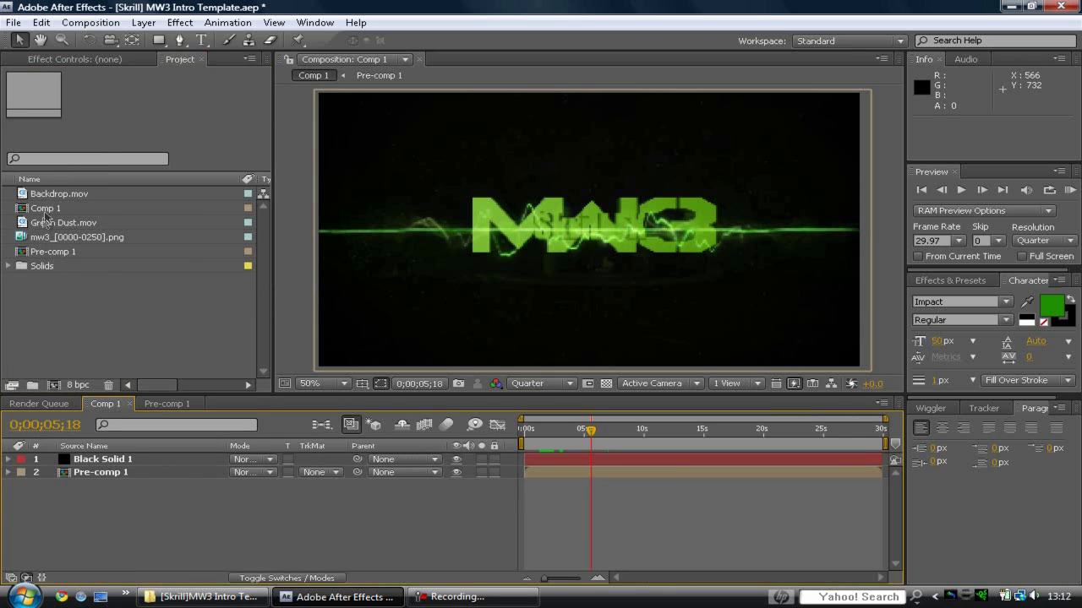
pyautogui.click(44, 209)
pyautogui.click(90, 22)
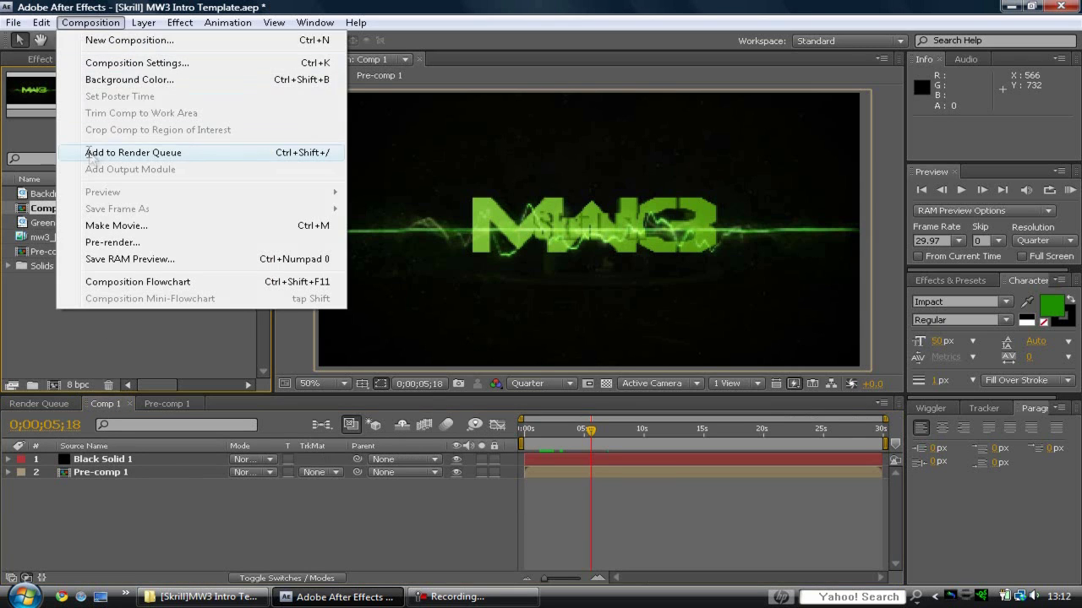
pyautogui.click(90, 153)
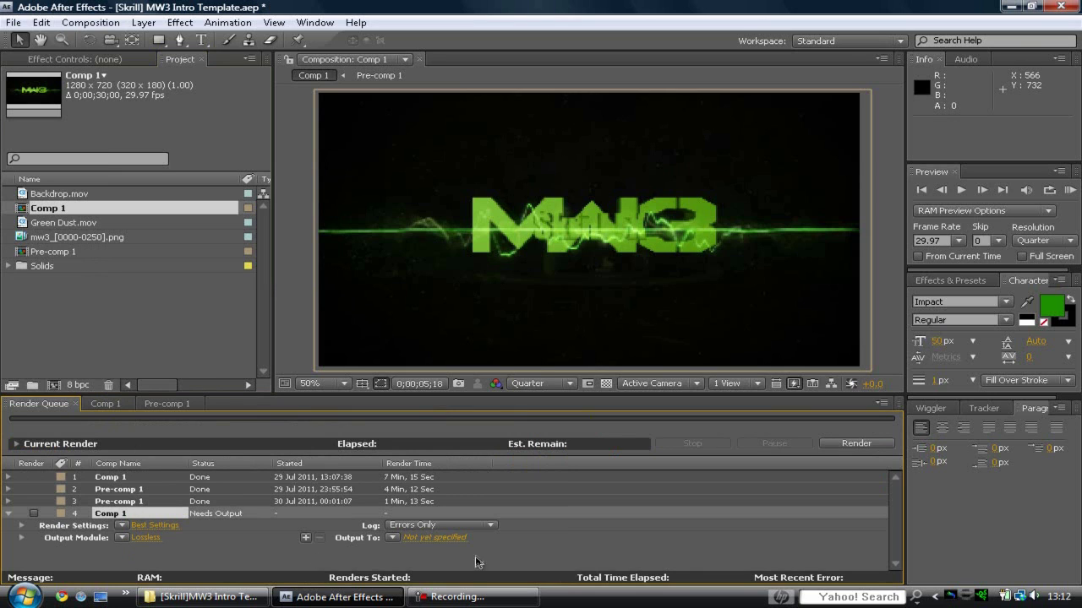
# Set the Comp 1 render's output file name to MW3.
pyautogui.click(436, 538)
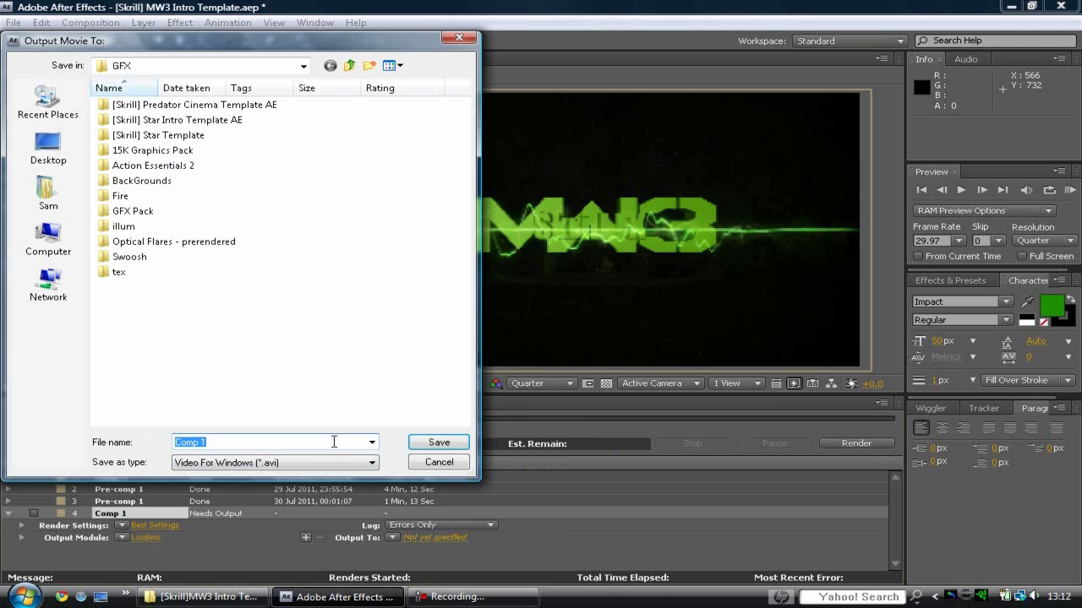
pyautogui.write('MW3')
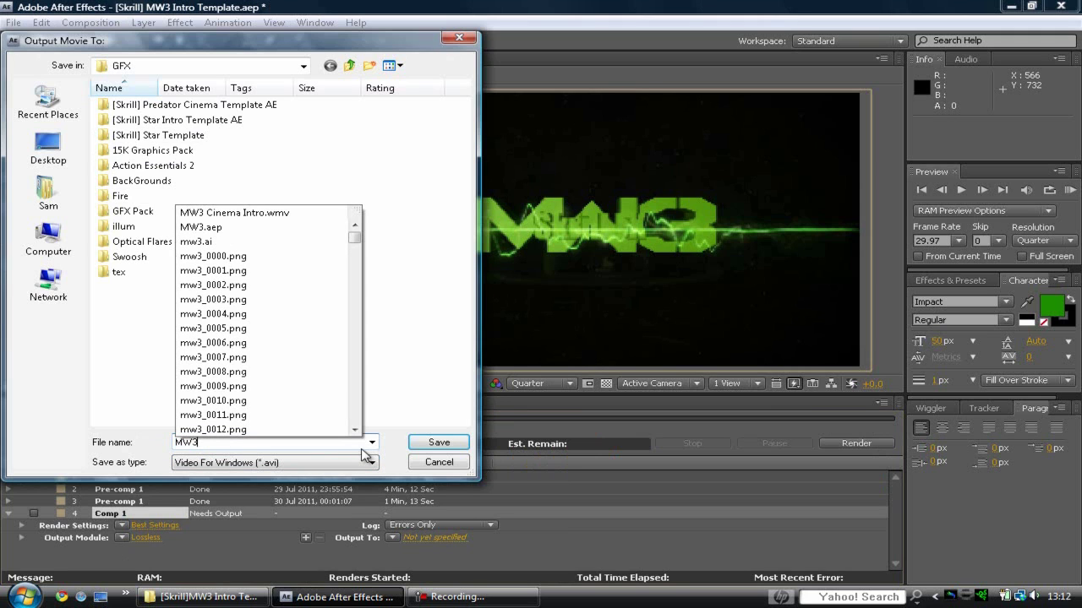
pyautogui.click(439, 442)
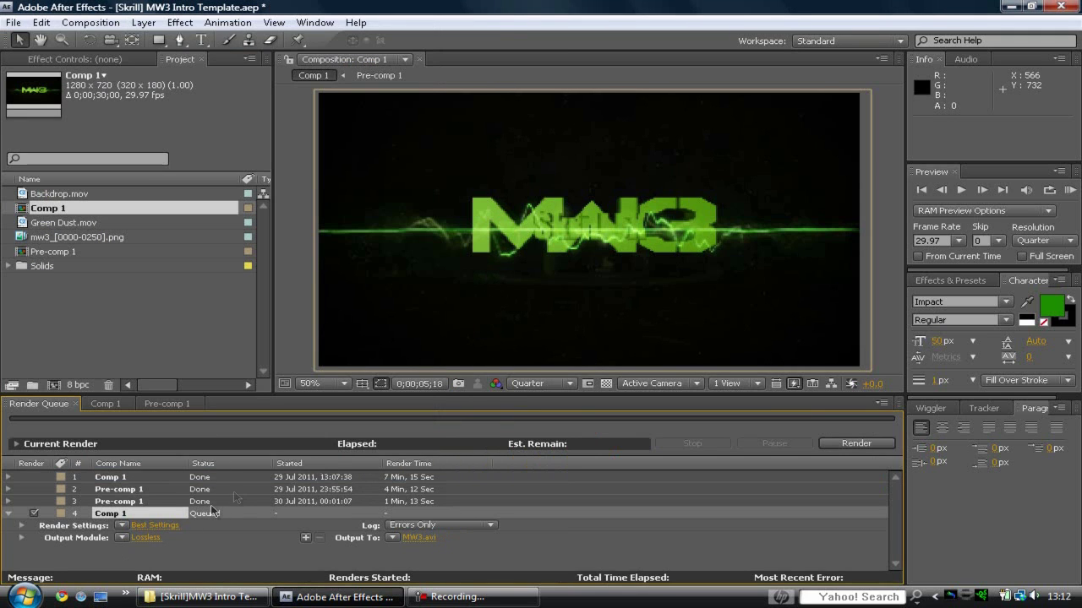
# Set the output module format to QuickTime Movie and start rendering Comp 1.
pyautogui.click(148, 538)
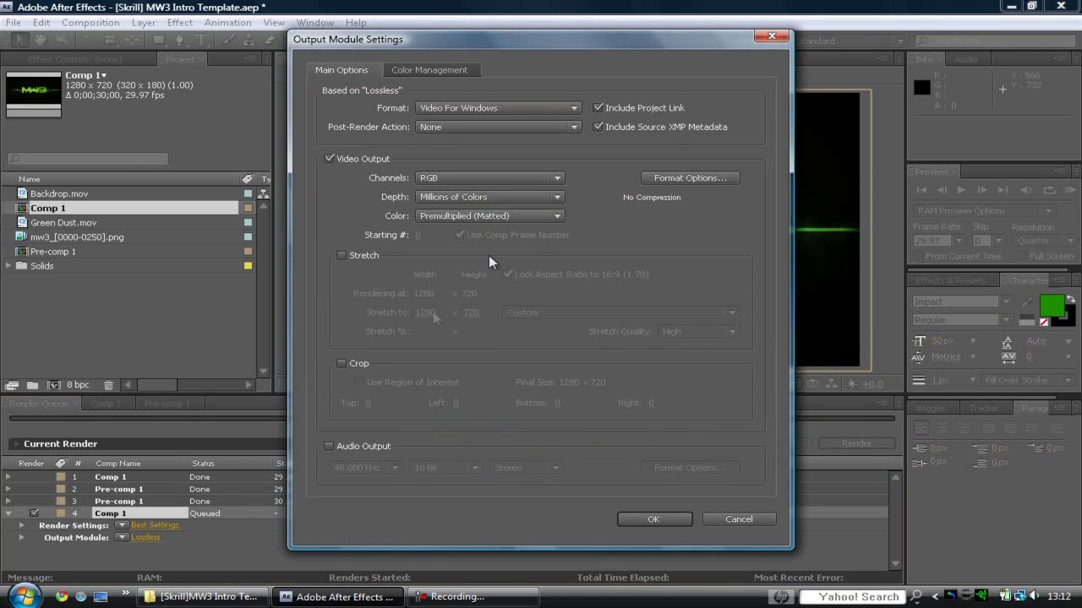
pyautogui.click(455, 110)
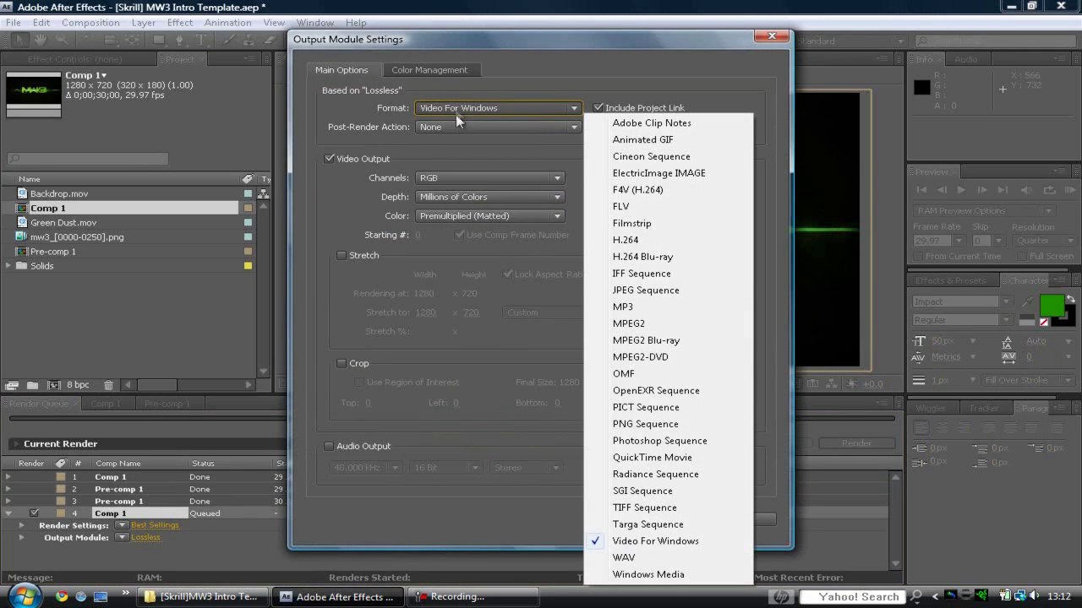
pyautogui.click(686, 459)
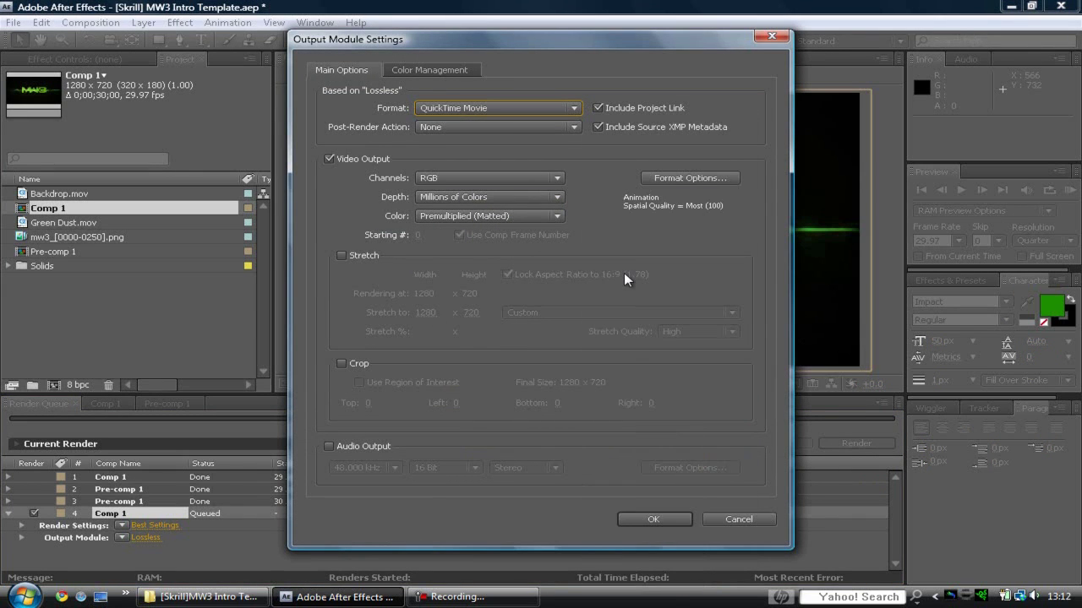
pyautogui.click(655, 518)
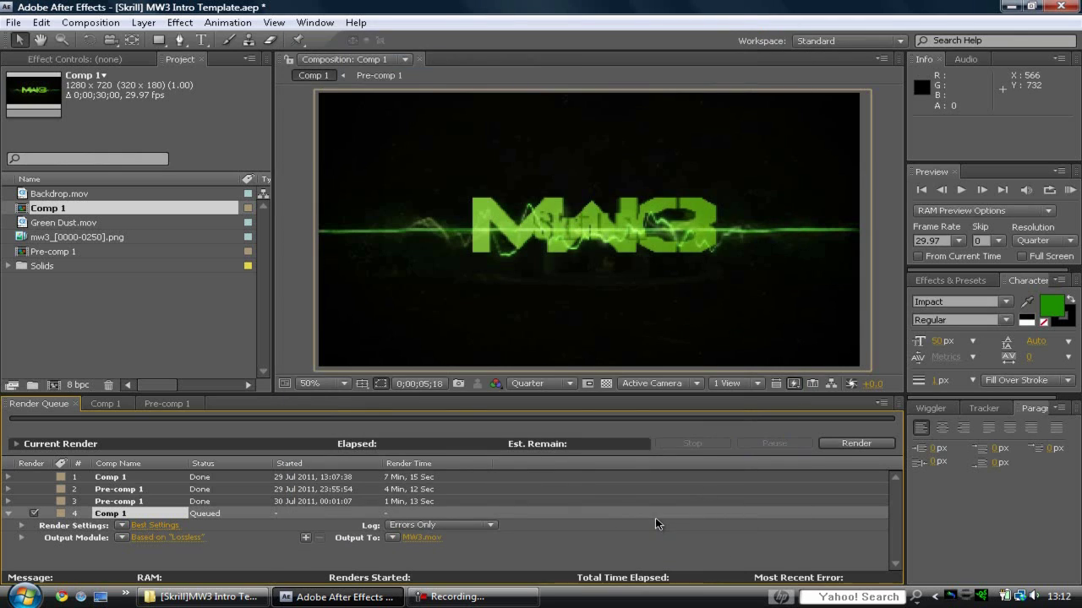
pyautogui.click(853, 445)
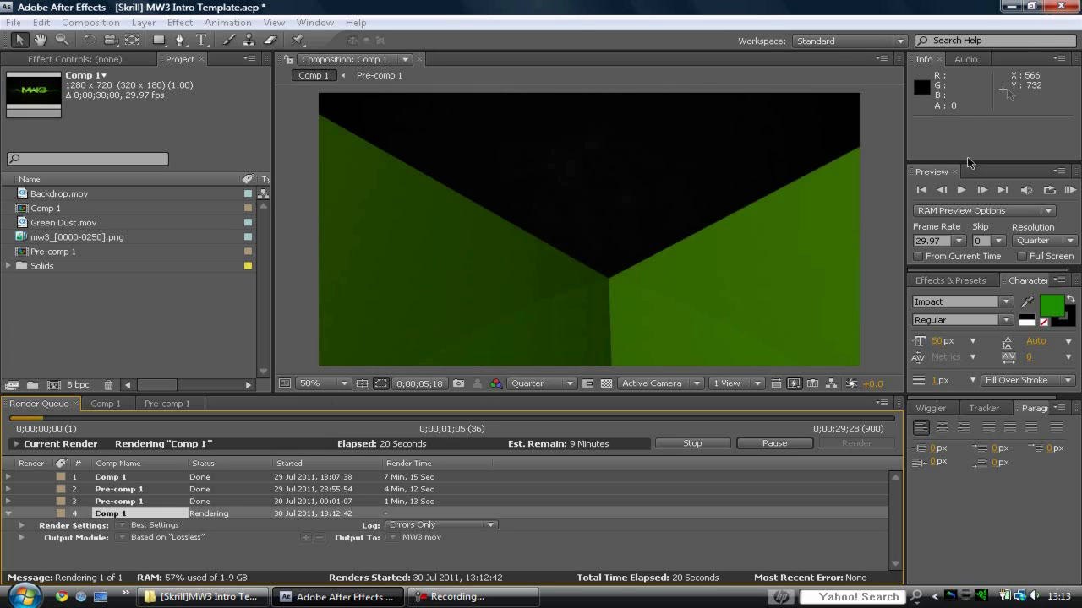
# Stop the Comp 1 render partway, then quit After Effects without saving the project.
pyautogui.click(681, 444)
pyautogui.hotkey('ctrl', 'q')
pyautogui.click(530, 321)
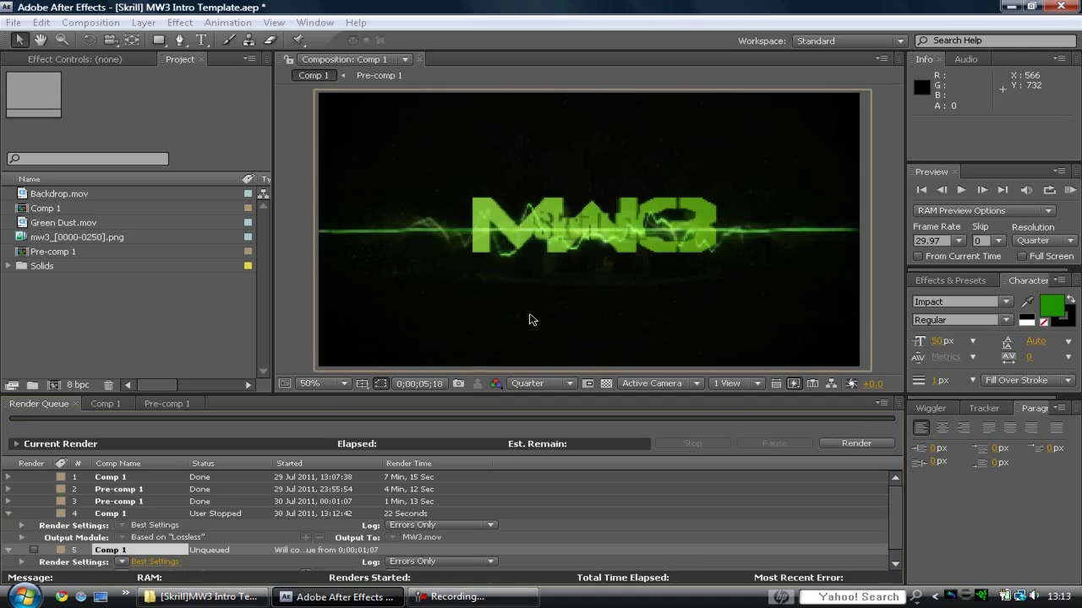